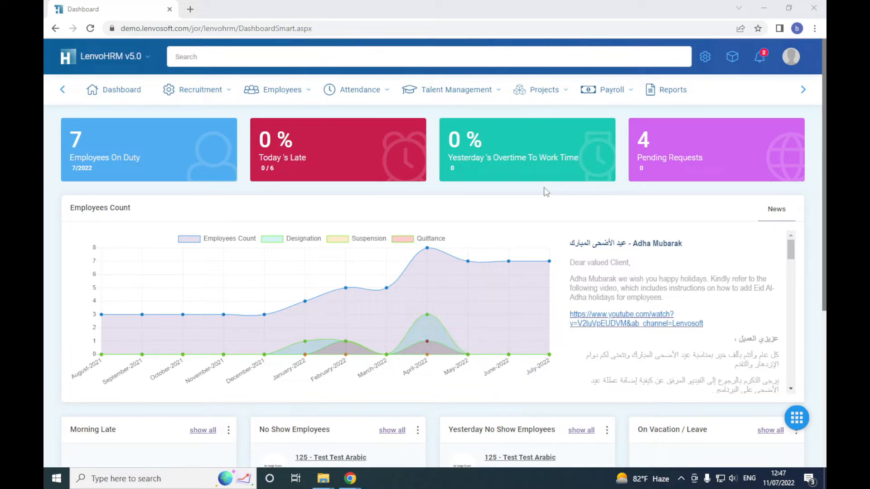
drag(314, 164, 270, 133)
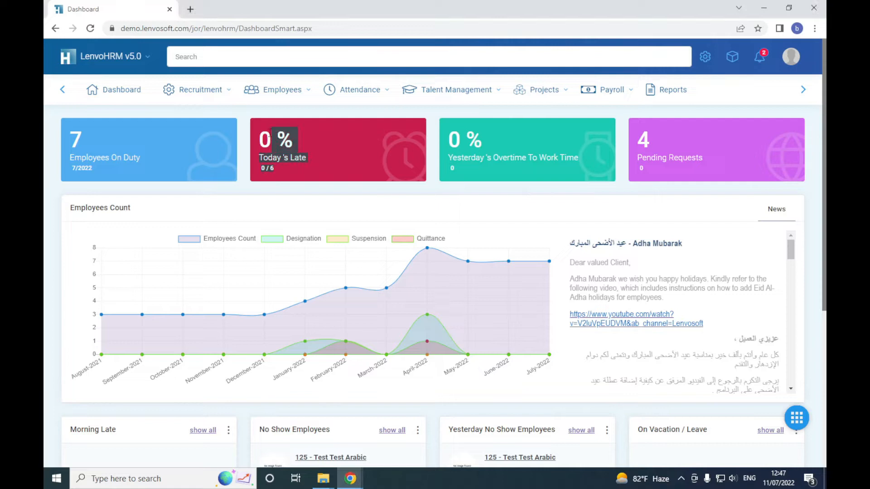
drag(528, 173, 446, 136)
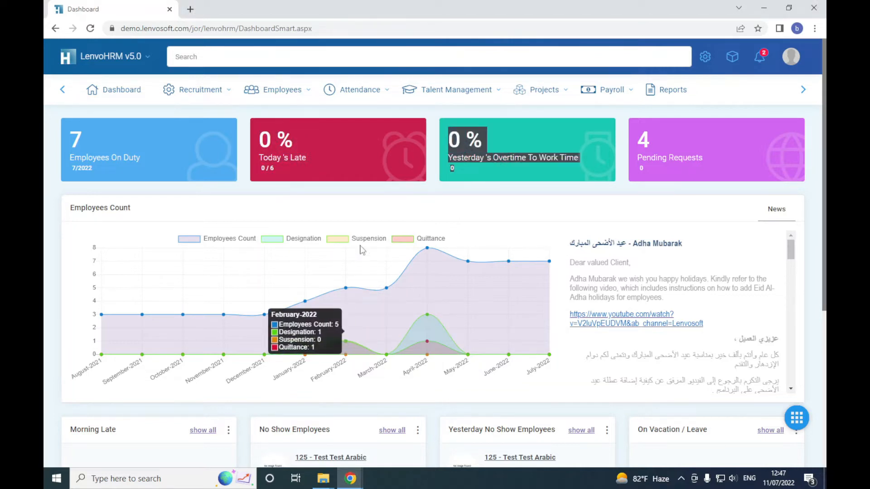
scroll(355, 367, down, 2)
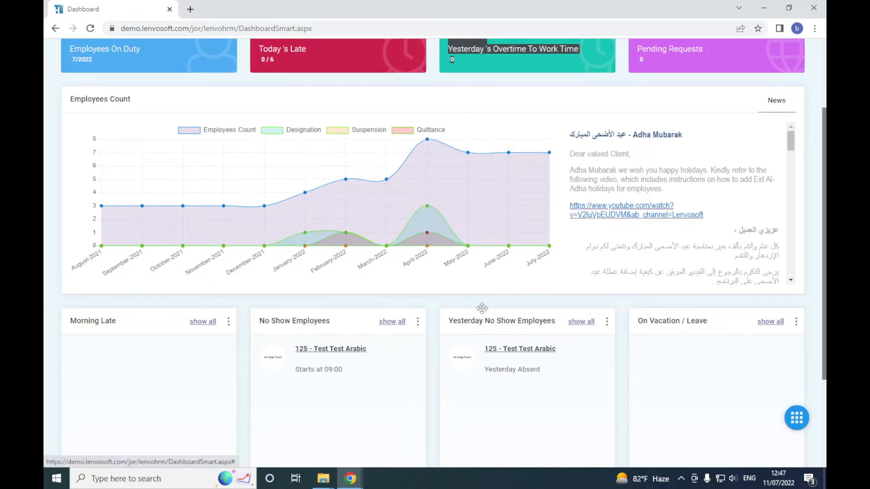
scroll(481, 308, up, 2)
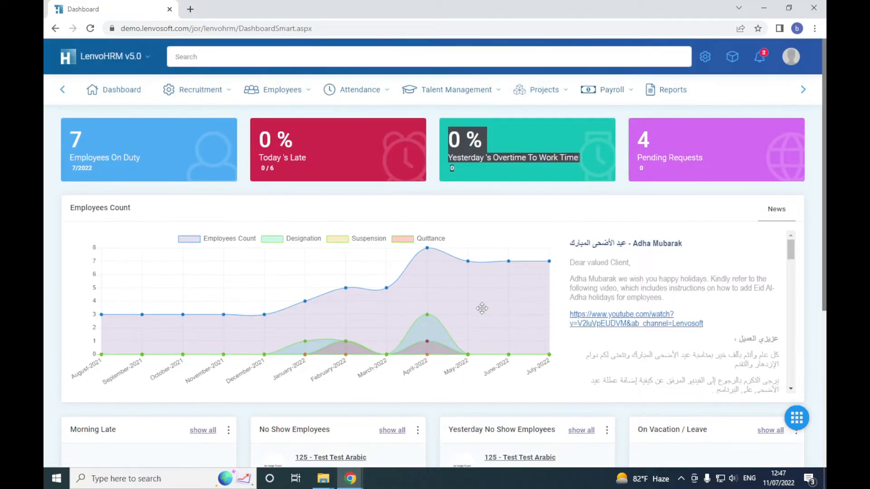
click(522, 193)
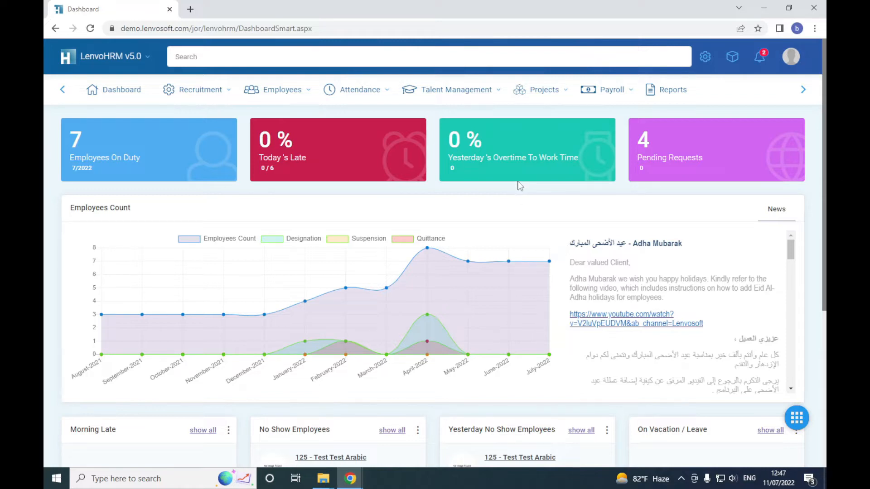
Open the Weekly Working Schedules page from the Attendance system settings in a new browser tab
click(705, 56)
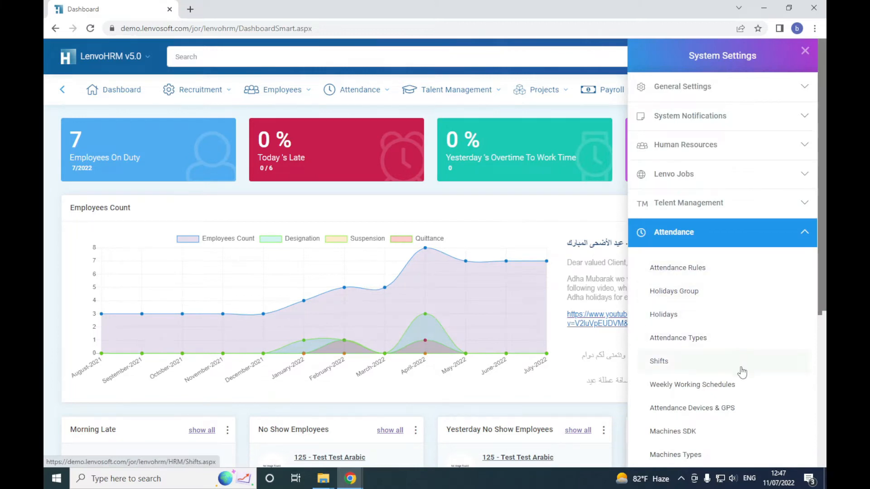
scroll(743, 358, down, 2)
scroll(742, 358, down, 1)
middle_click(728, 276)
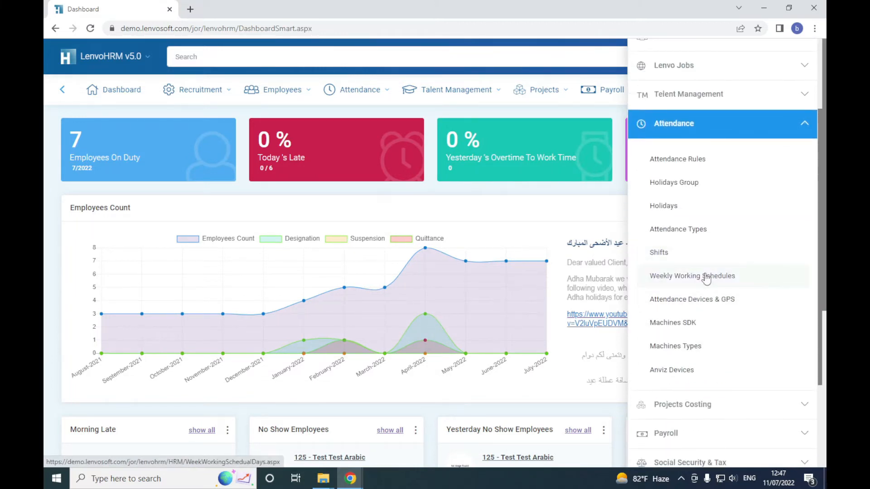
click(241, 9)
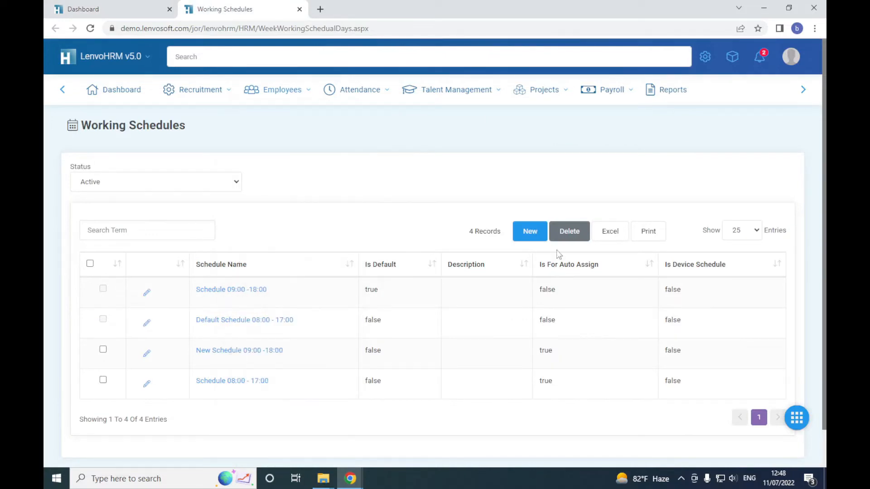
Create a new working schedule named "Morning Sch" in both English and Arabic and mark it as active
click(531, 232)
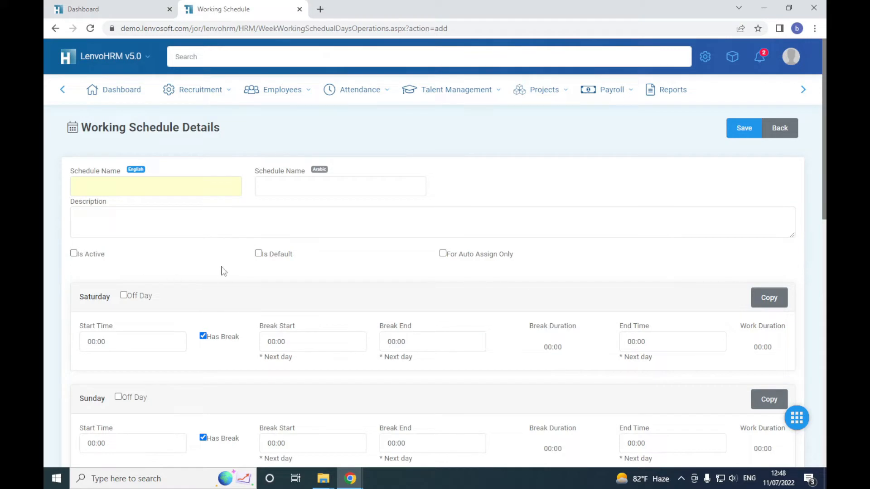
click(163, 189)
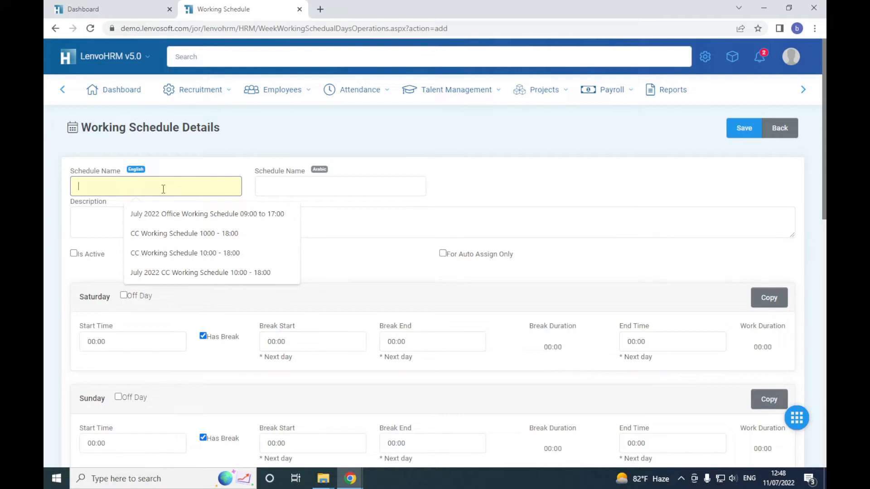
text(Mo)
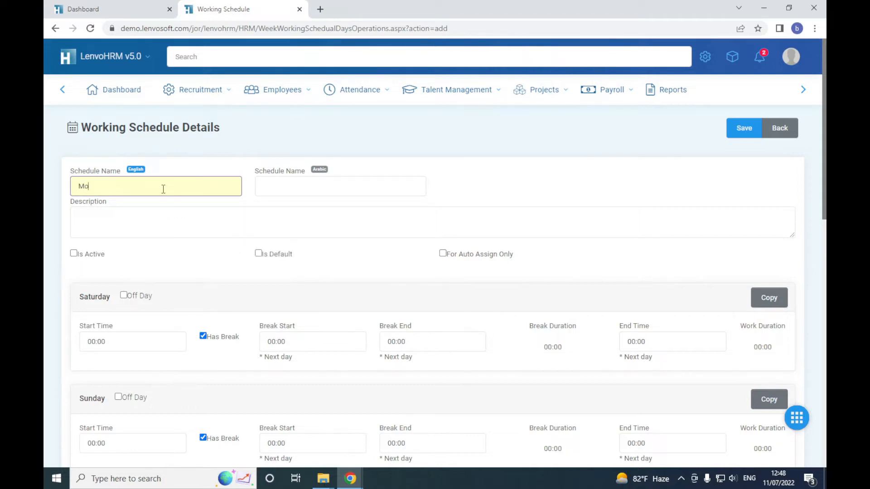
text(rning Sc)
triple_click(163, 189)
key(ctrl+c)
click(329, 184)
key(ctrl+v)
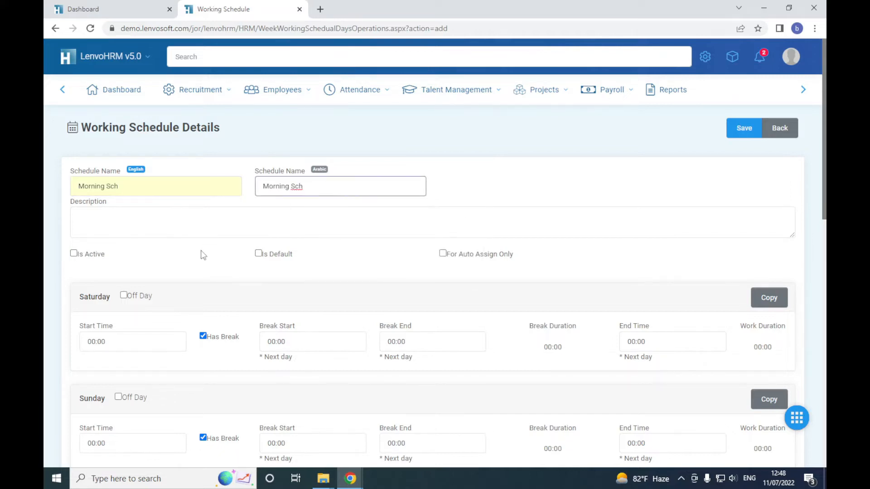
click(95, 257)
Mark Saturday as an off day in the Morning Sch schedule
scroll(301, 271, down, 3)
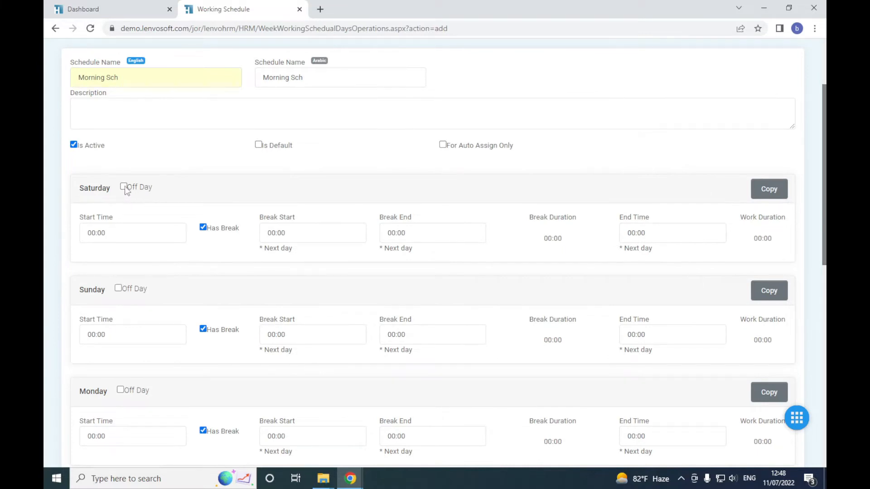
click(123, 188)
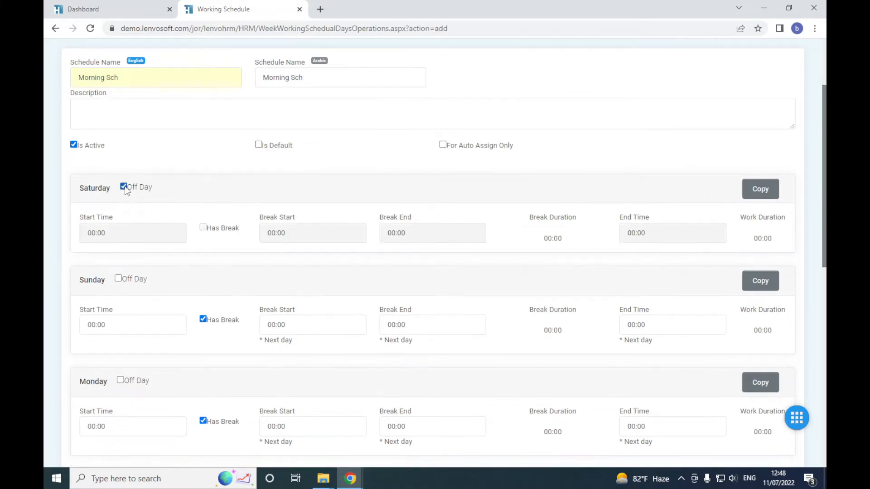
click(124, 188)
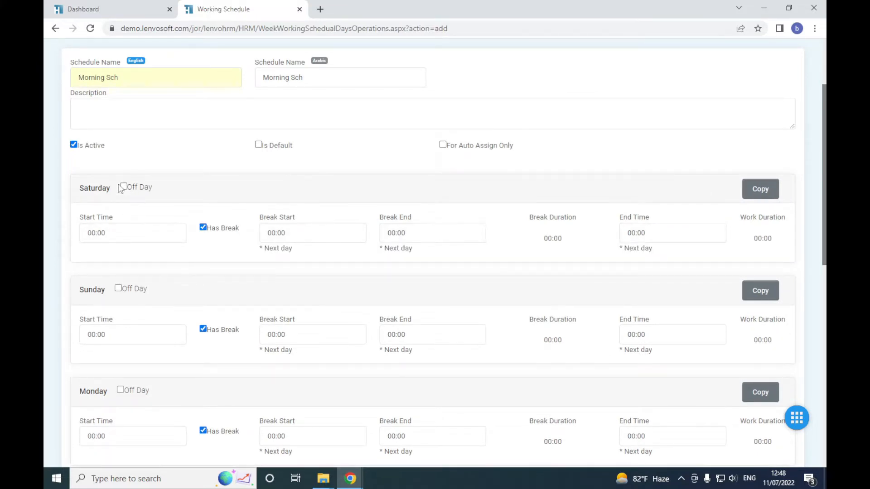
click(125, 188)
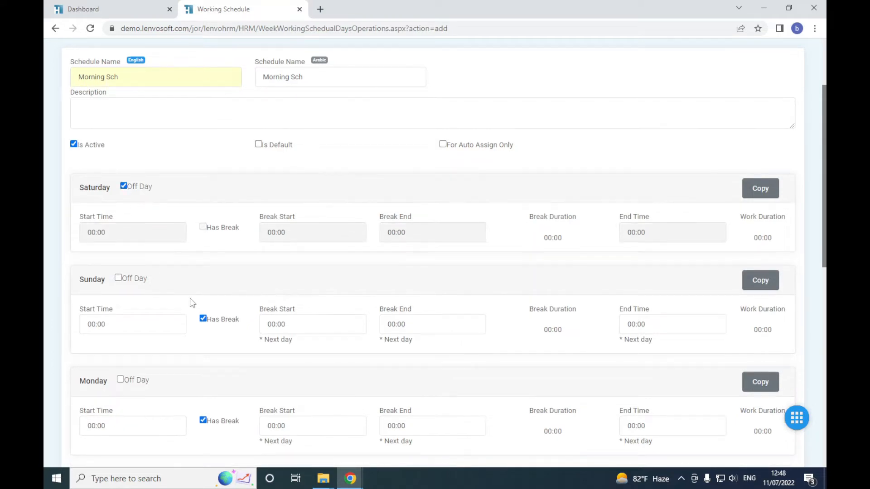
Set Sunday's working hours to 08:00–17:00 with a break from 13:00 to 14:00
scroll(193, 301, down, 1)
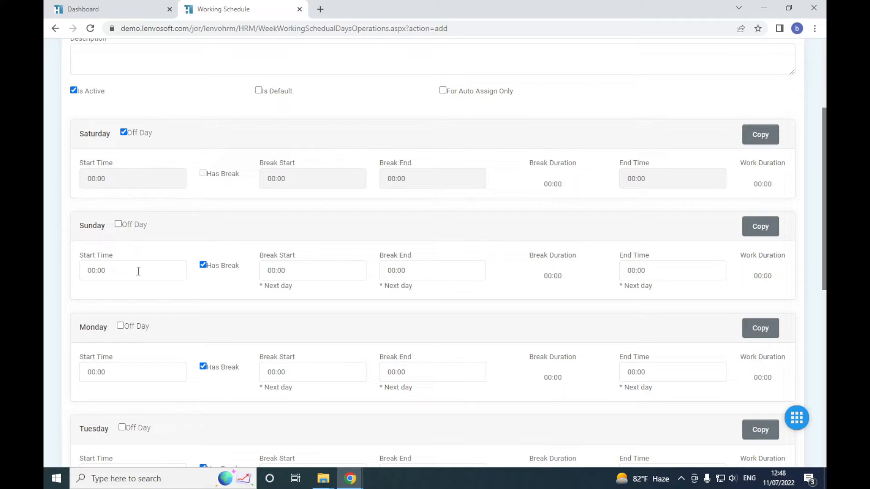
click(90, 269)
text(08)
click(224, 281)
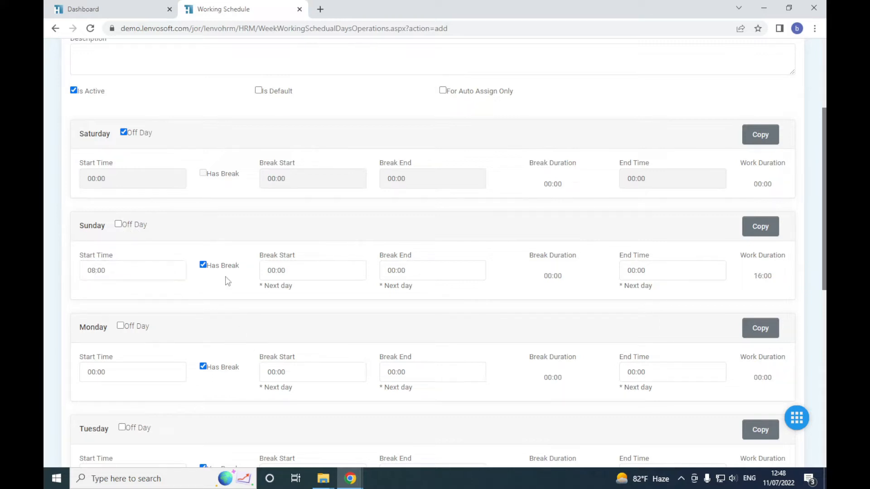
click(272, 270)
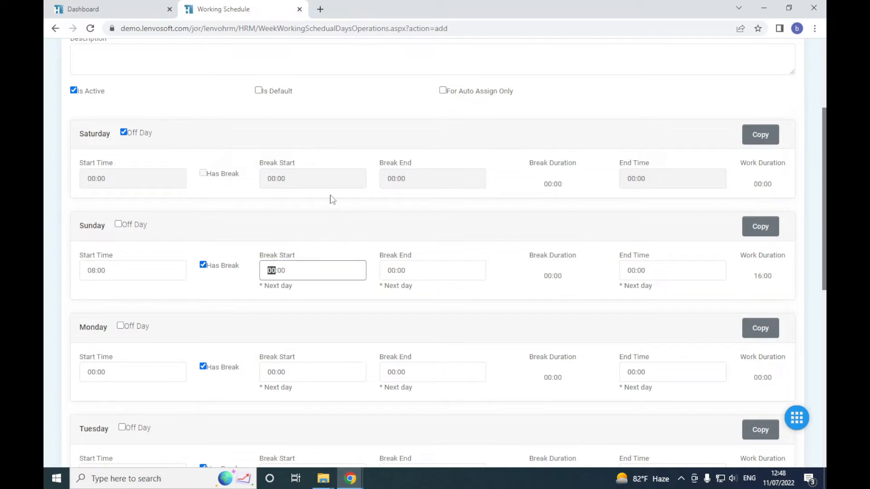
text(13)
click(391, 270)
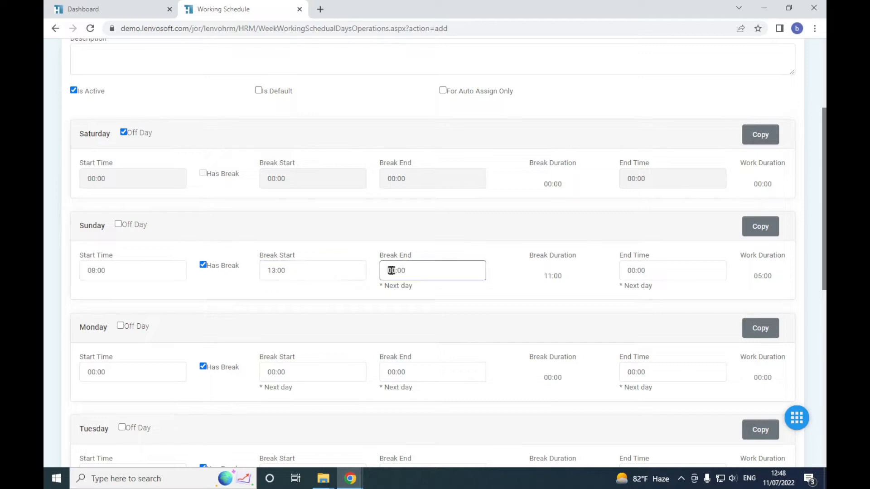
text(14)
click(632, 271)
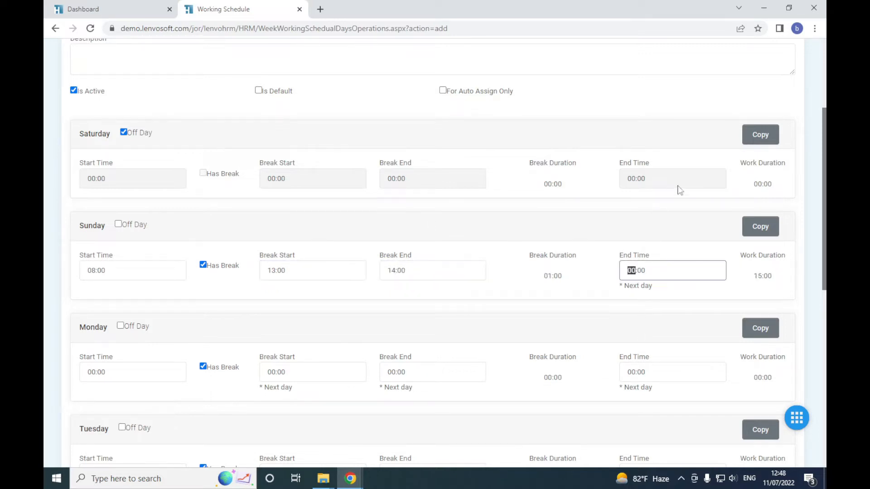
text(17)
click(722, 293)
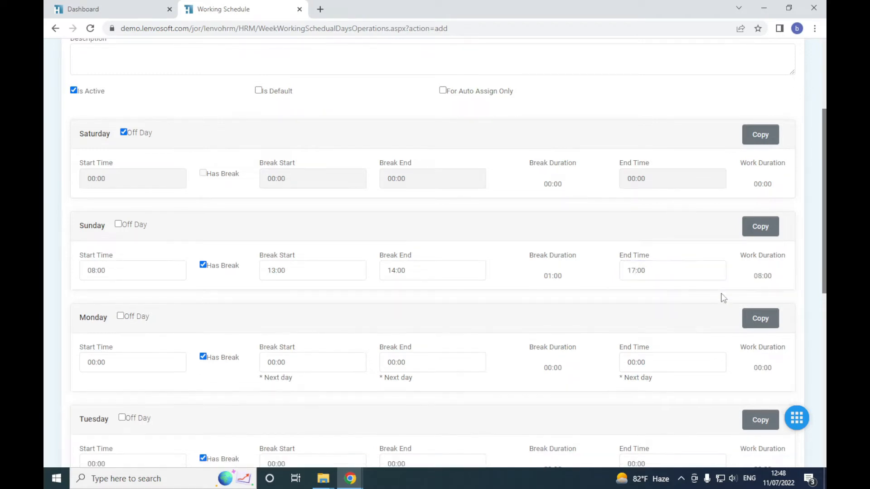
drag(775, 276, 755, 279)
drag(583, 283, 521, 274)
Copy Sunday's hours to Monday, Tuesday, Wednesday and Thursday, and mark Friday as an off day
click(761, 232)
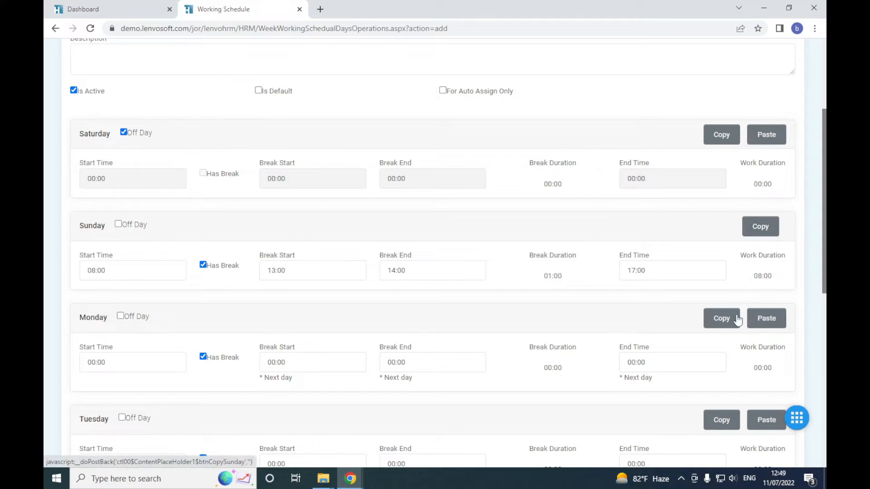
click(777, 322)
scroll(778, 312, down, 2)
click(778, 312)
scroll(764, 356, down, 2)
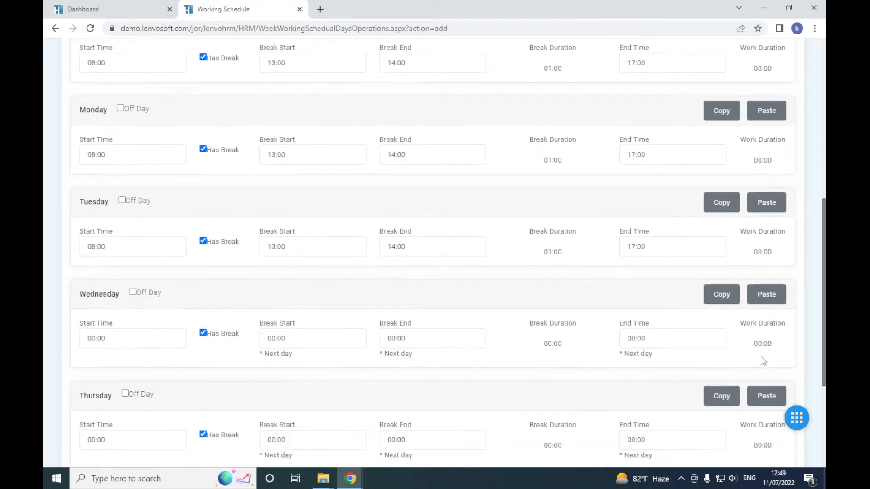
click(767, 285)
click(767, 388)
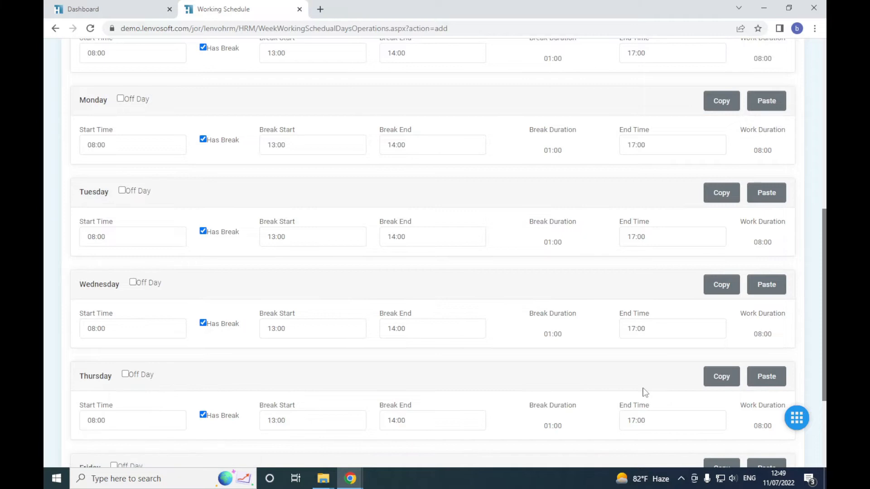
scroll(643, 389, down, 3)
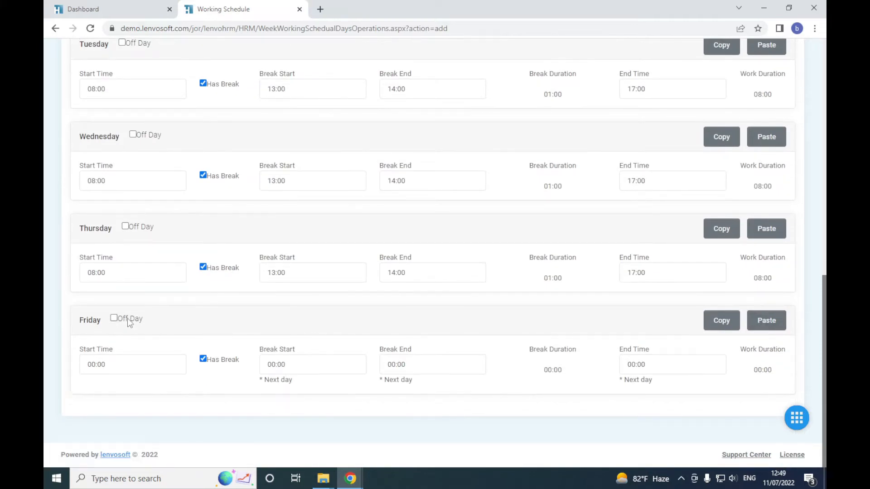
click(115, 319)
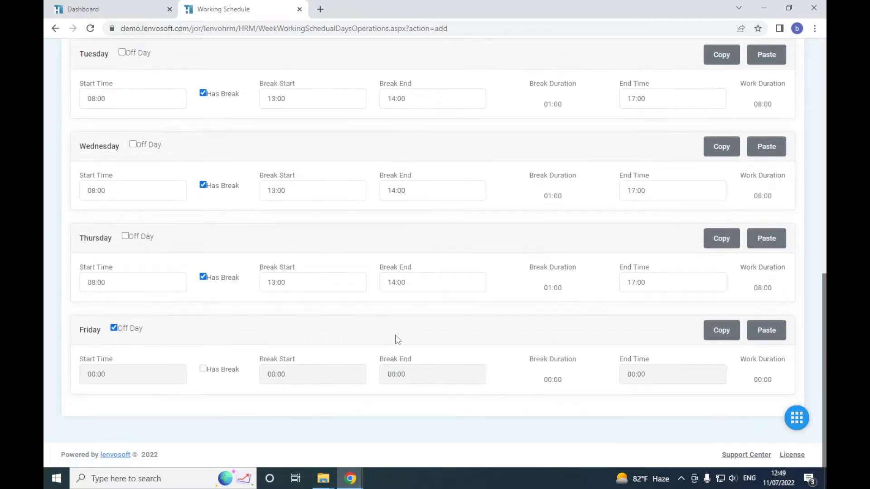
Enable For Auto Assign Only and Schedule for attendance Device for the morning schedule, and save it
scroll(398, 340, up, 4)
scroll(398, 340, up, 4)
scroll(569, 313, up, 3)
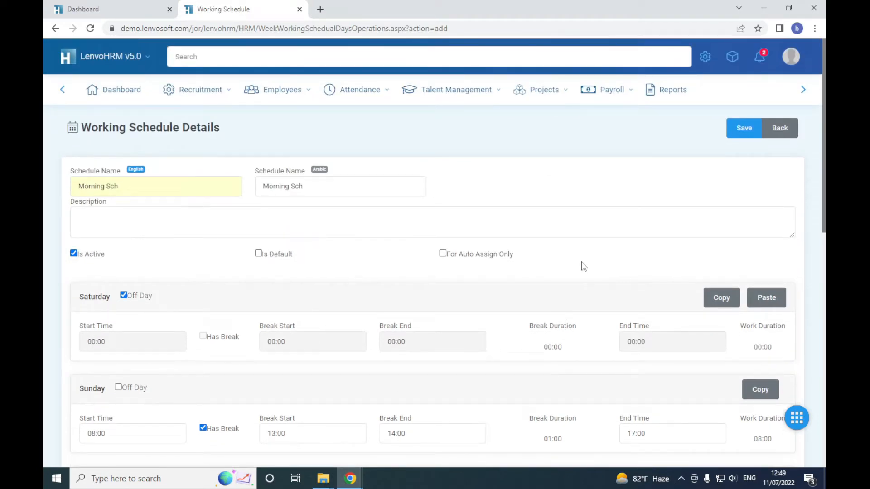
click(443, 254)
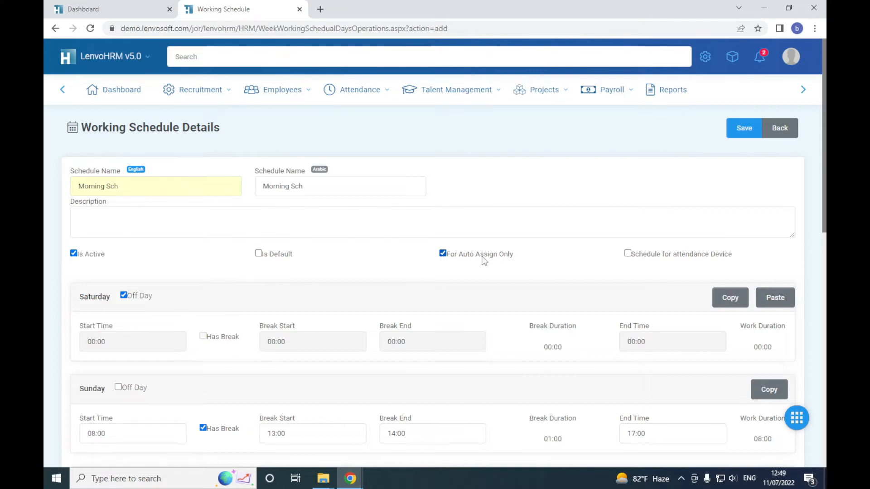
click(636, 256)
drag(80, 188, 146, 191)
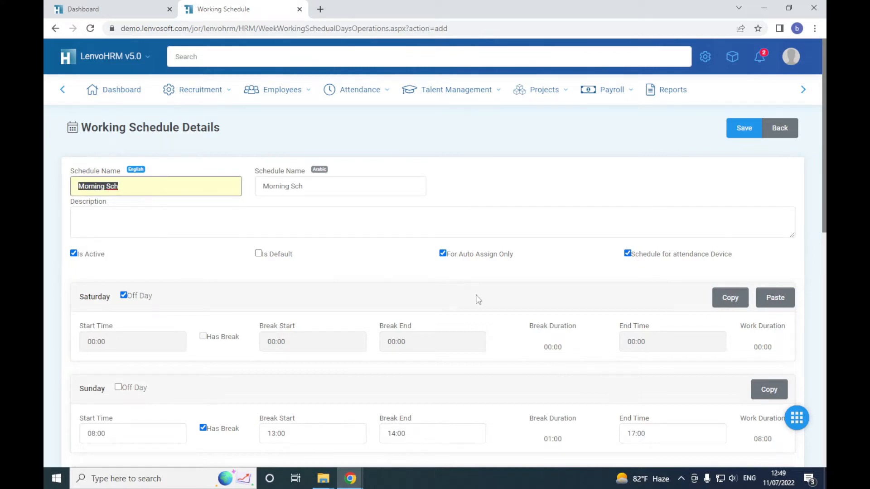
click(742, 136)
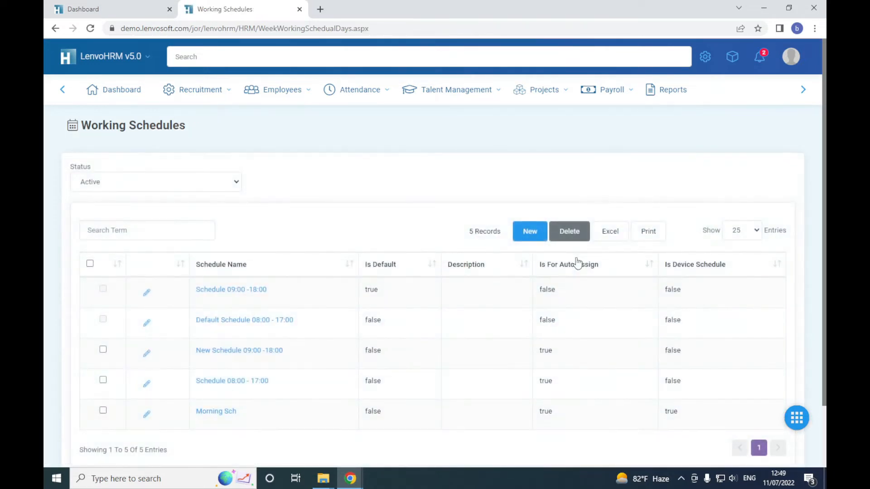
Create another working schedule named "Night Sch" in both English and Arabic and mark it as active
click(529, 232)
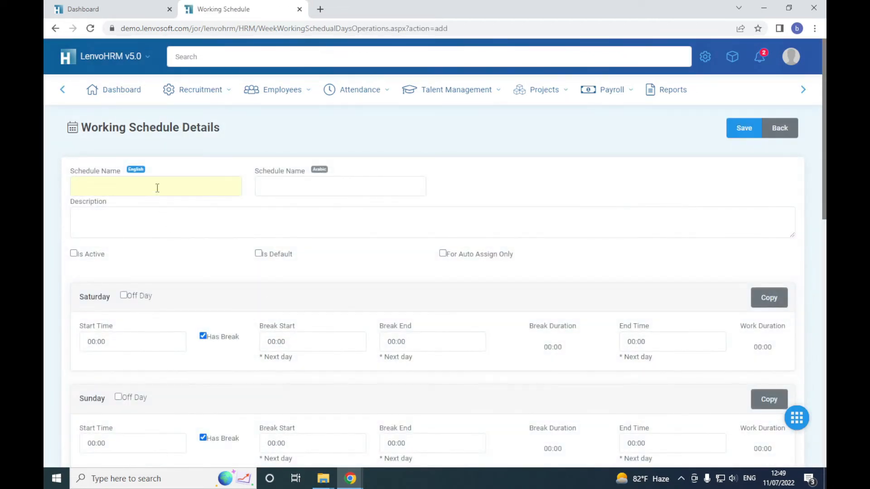
click(152, 186)
text(Ni)
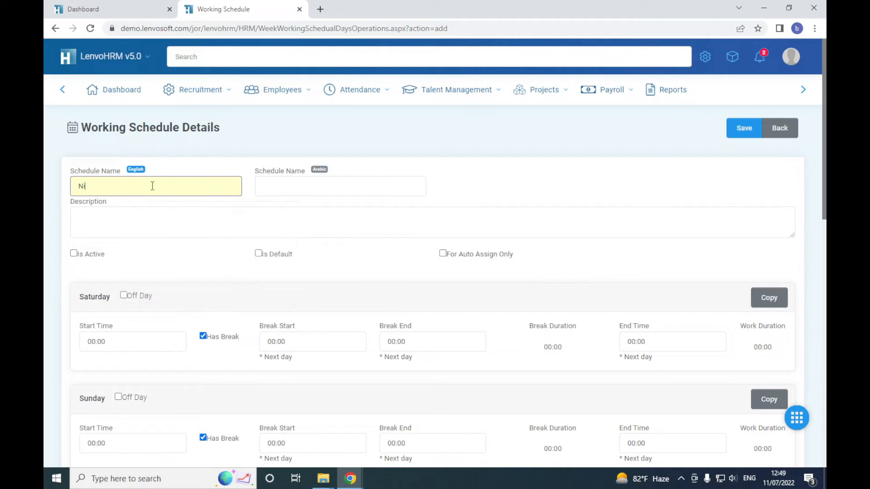
text(ght Sch)
drag(145, 180, 45, 182)
key(ctrl+c)
click(317, 189)
key(ctrl+v)
click(103, 254)
Mark Saturday as an off day in the Night Sch schedule
scroll(322, 261, down, 3)
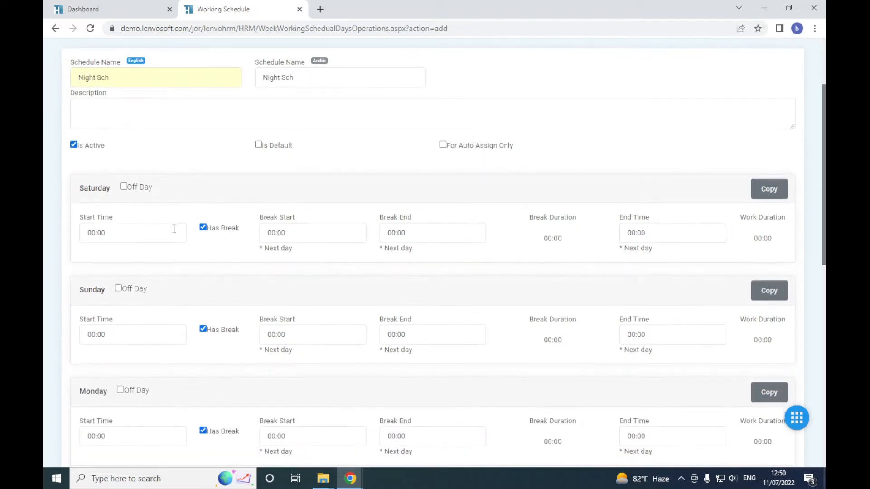
click(124, 189)
scroll(156, 256, down, 3)
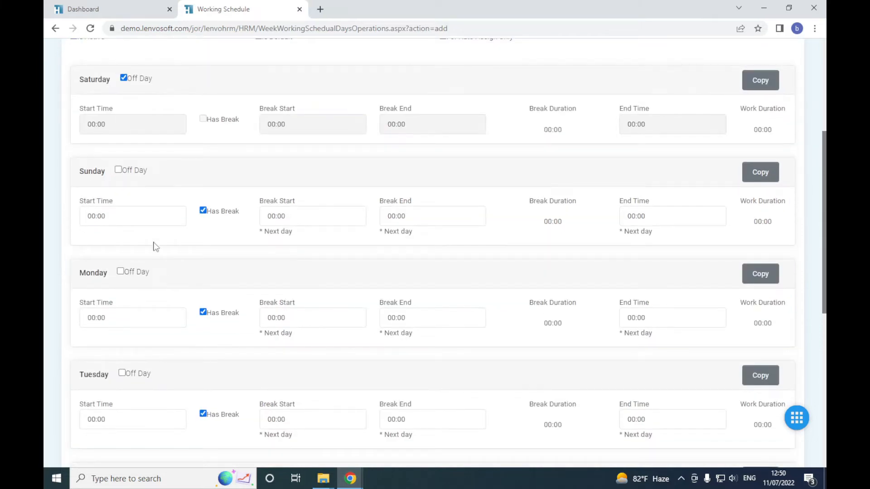
Set Sunday's start time to 20:00 and its break from 22:00 to 23:00
click(91, 216)
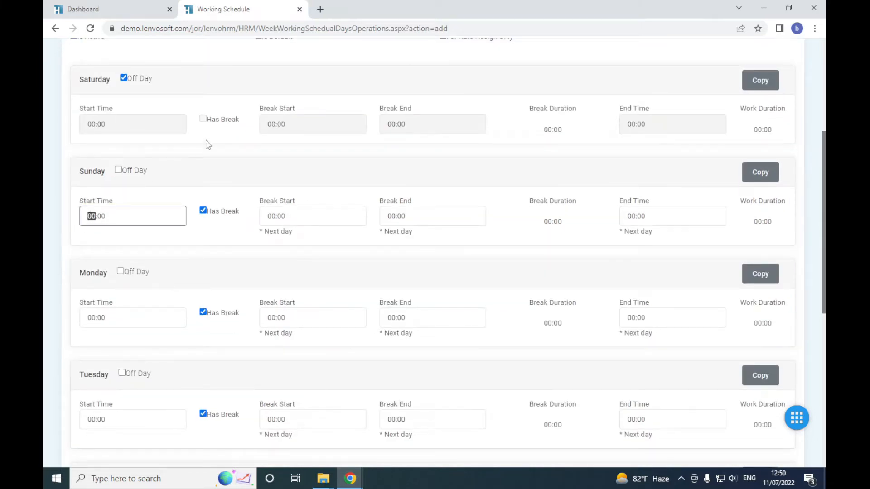
text(20)
drag(125, 220, 59, 222)
click(143, 218)
click(274, 216)
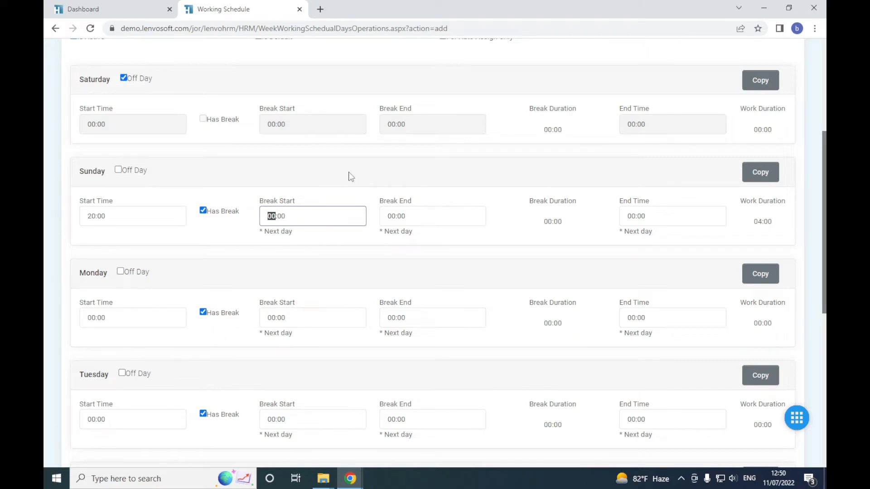
text(22)
double_click(391, 217)
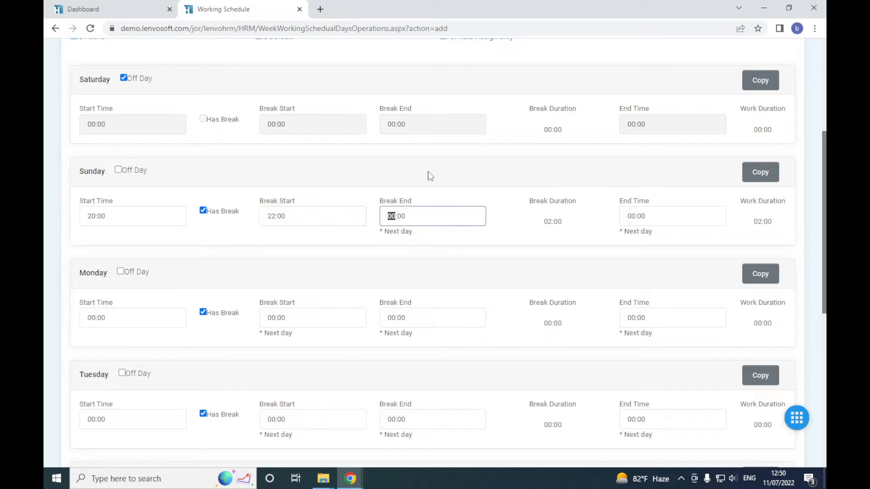
text(23)
Set Sunday's end time to 06:00 on the next day
click(632, 217)
double_click(632, 217)
click(647, 175)
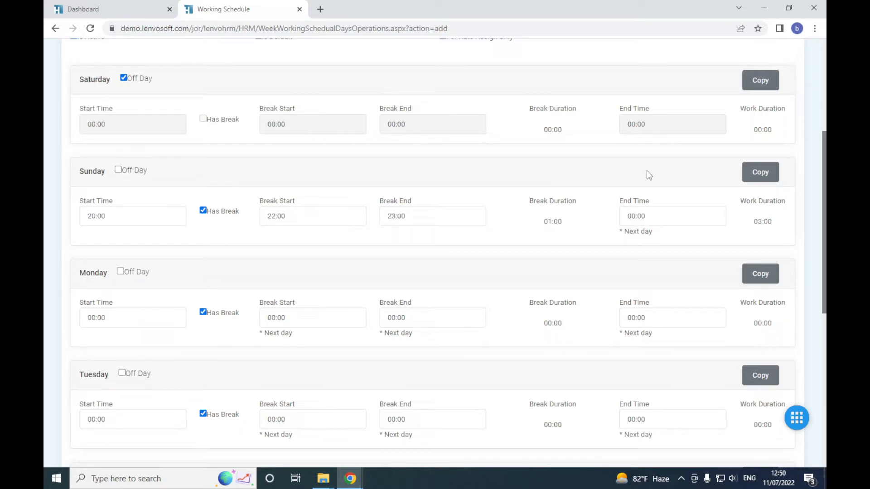
click(633, 217)
text(02)
click(682, 241)
click(634, 216)
text(0)
click(681, 245)
click(630, 215)
double_click(630, 214)
text(06)
click(674, 239)
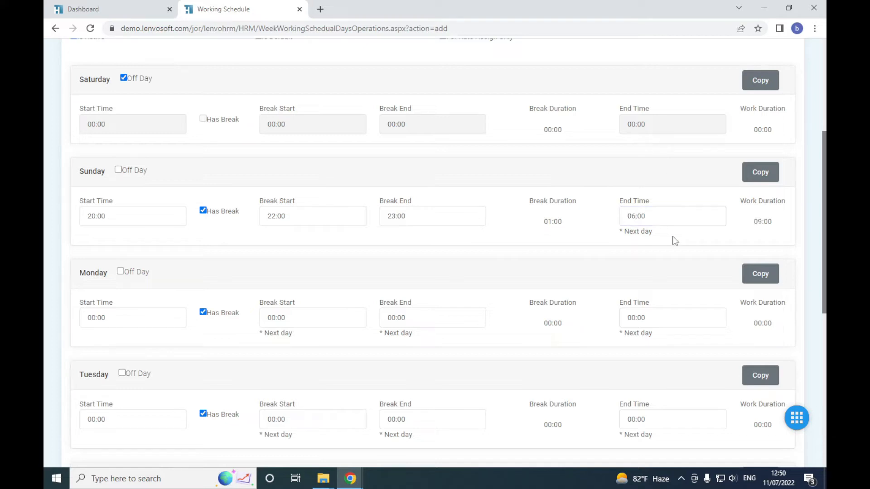
Change Sunday's end time to 05:00 on the next day
double_click(632, 214)
text(05)
click(680, 239)
mouse_move(633, 232)
mouse_down()
mouse_move(654, 235)
mouse_move(604, 233)
mouse_move(652, 214)
mouse_move(657, 233)
mouse_move(619, 234)
mouse_up()
click(635, 232)
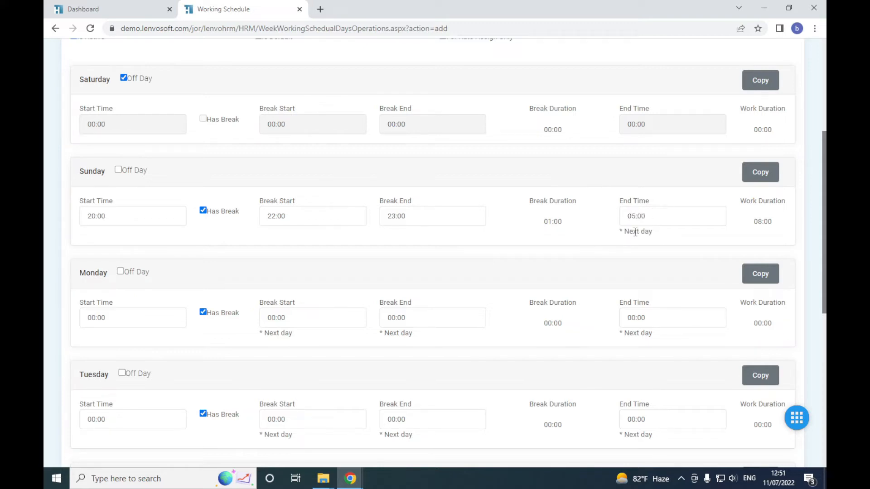
Copy Sunday's night hours to Monday, Tuesday, Wednesday and Thursday, and mark Friday as an off day
click(756, 182)
click(763, 278)
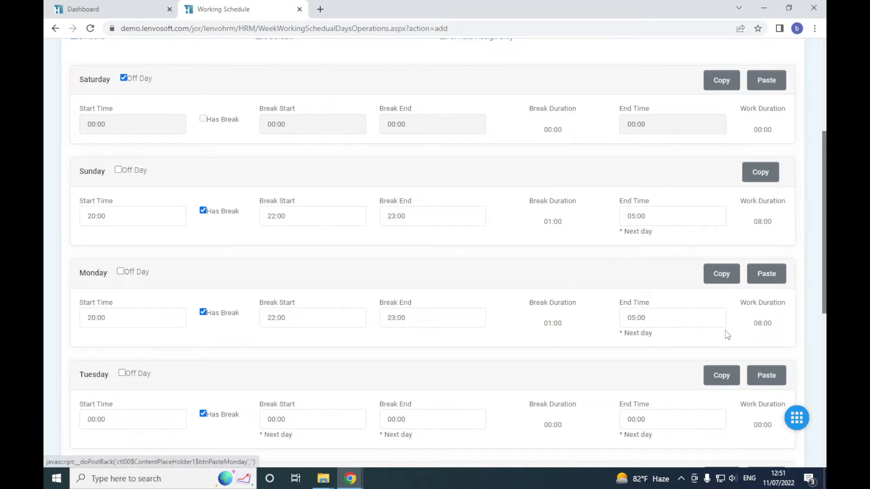
scroll(726, 334, down, 2)
click(765, 268)
click(769, 367)
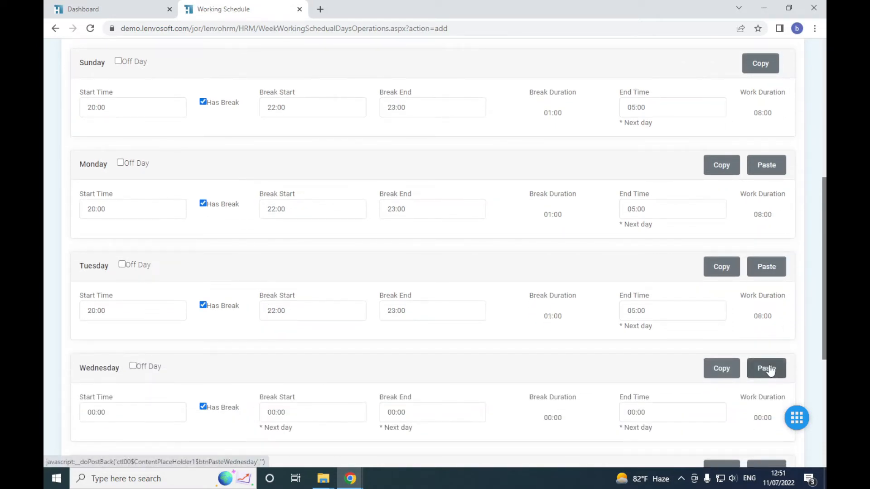
scroll(681, 376, down, 2)
click(770, 363)
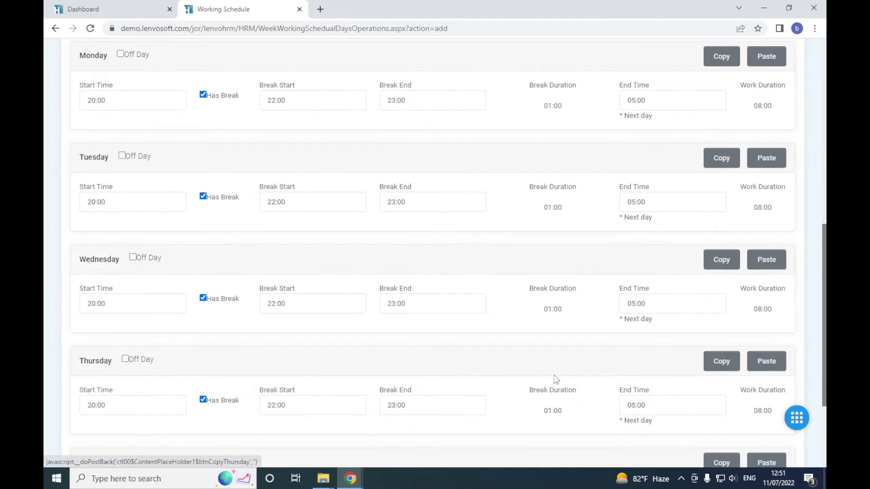
scroll(556, 379, down, 2)
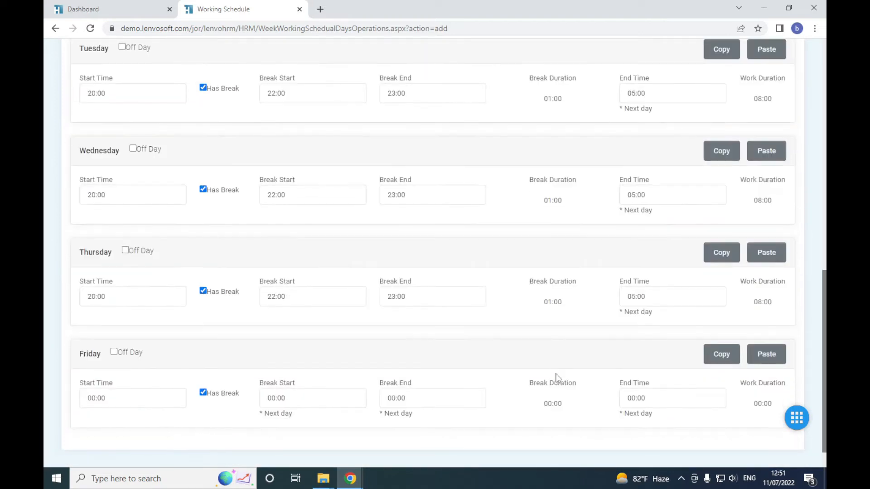
click(114, 352)
Enable For Auto Assign Only for the night schedule, leave Schedule for attendance Device off, and save it
scroll(494, 333, up, 7)
scroll(529, 312, up, 4)
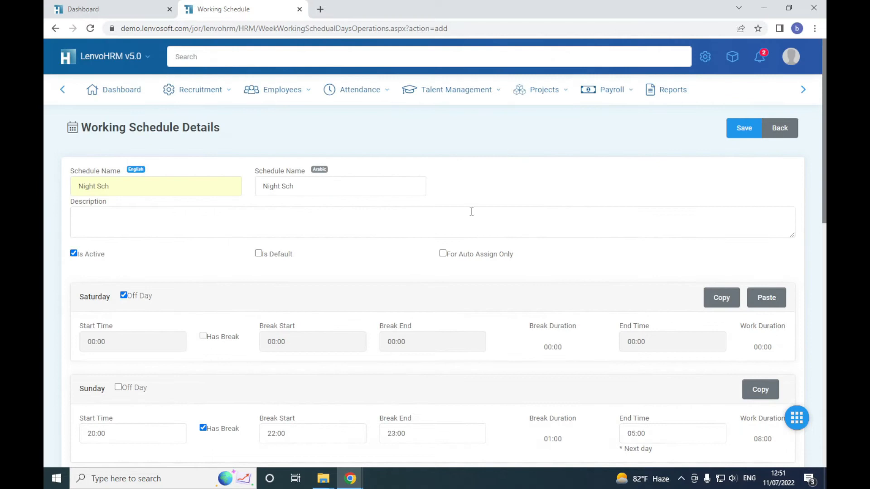
click(442, 254)
click(628, 255)
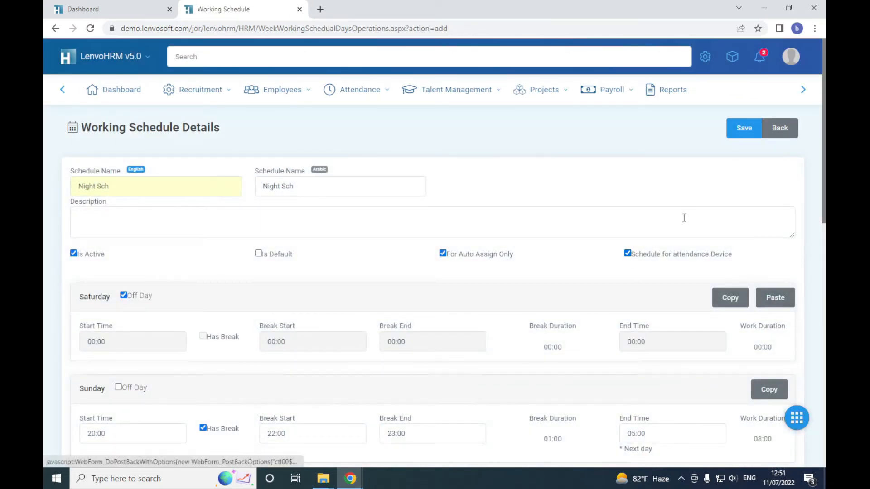
click(680, 254)
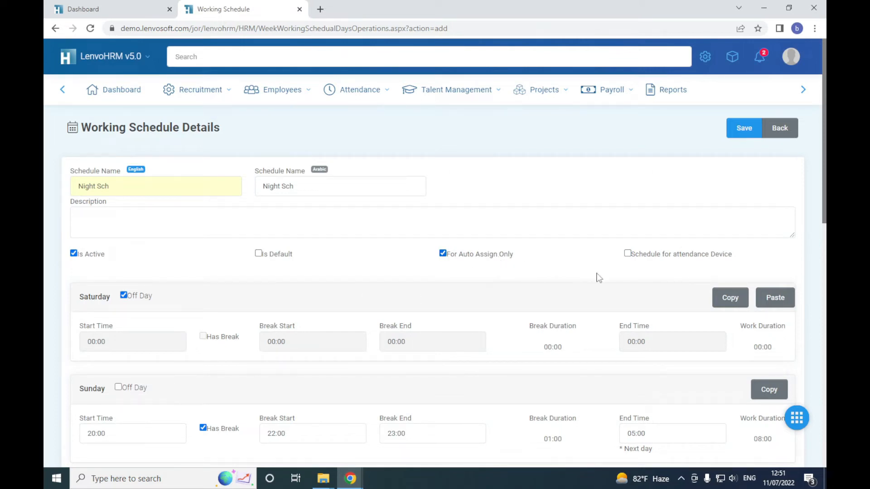
click(743, 129)
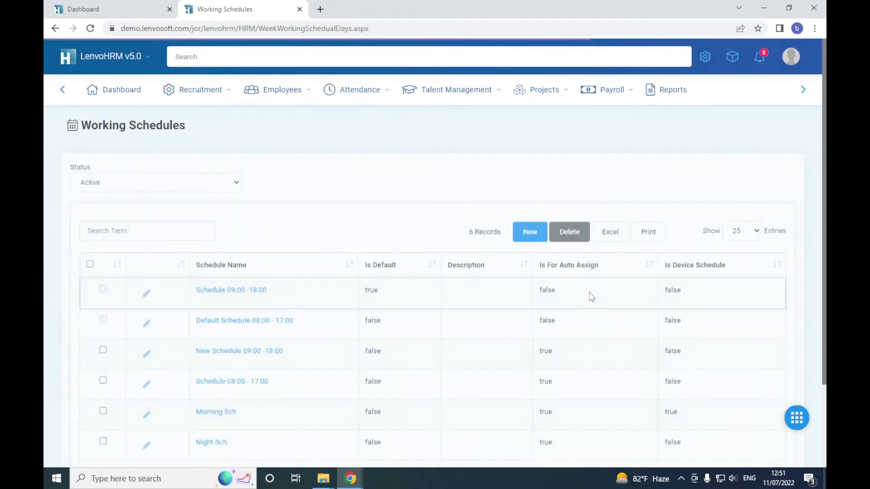
scroll(439, 325, down, 2)
drag(489, 345, 167, 311)
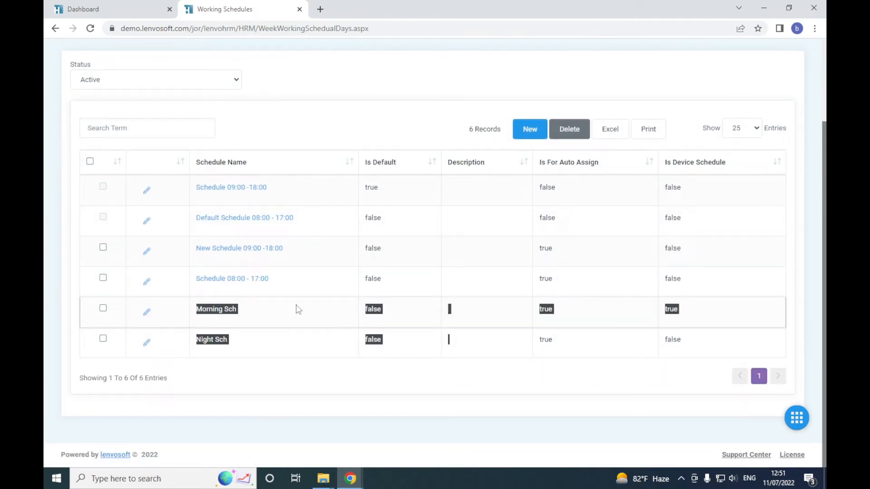
click(355, 332)
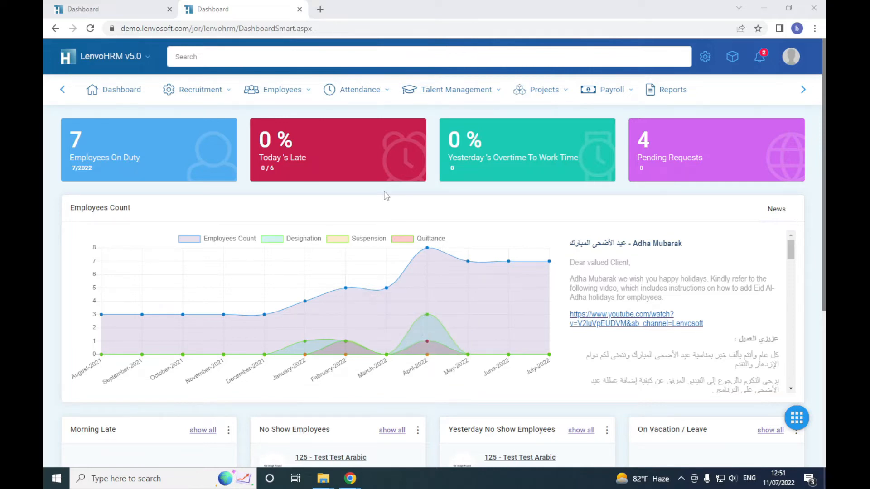
Open the record of the last employee in the employee list and start a new attendance working schedule entry
click(274, 91)
click(282, 132)
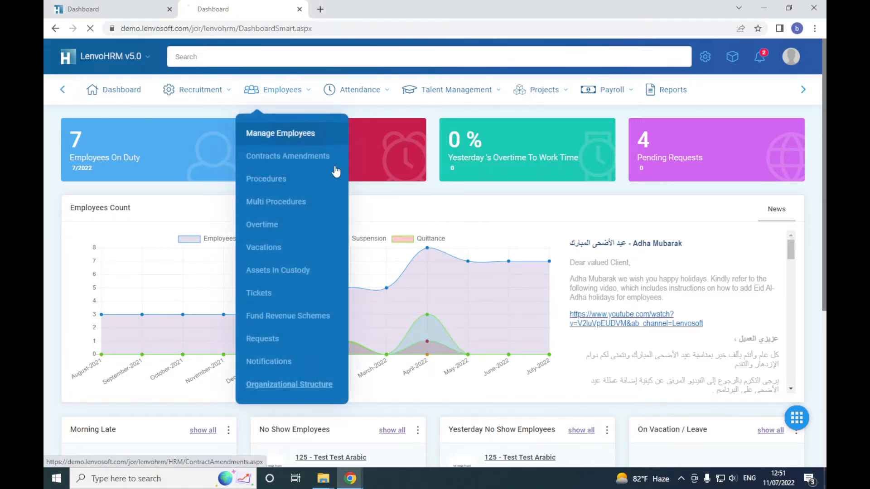
scroll(389, 272, down, 3)
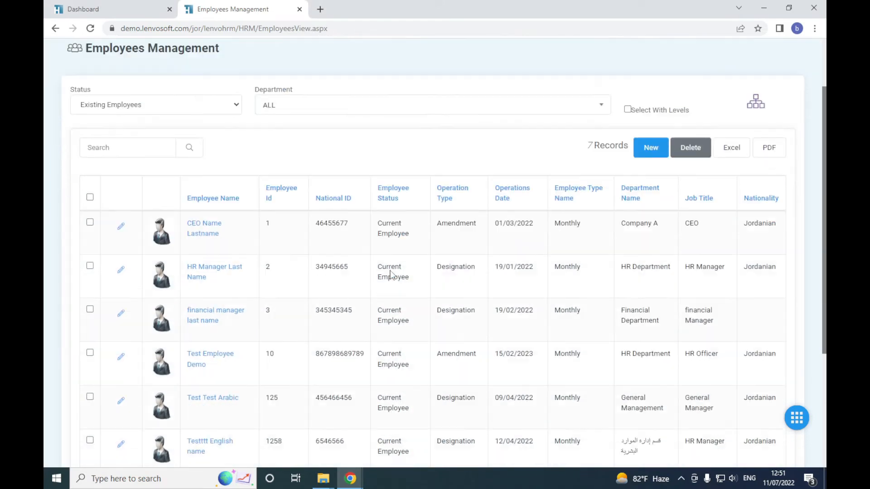
scroll(390, 274, down, 3)
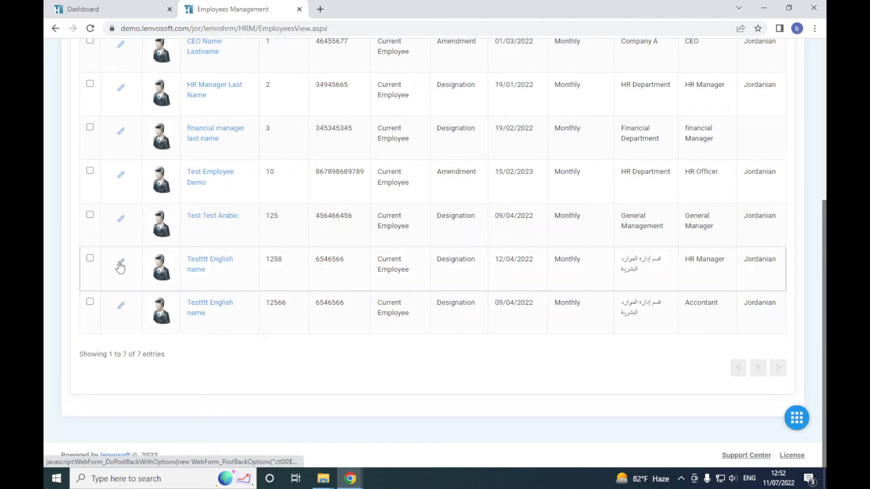
click(123, 306)
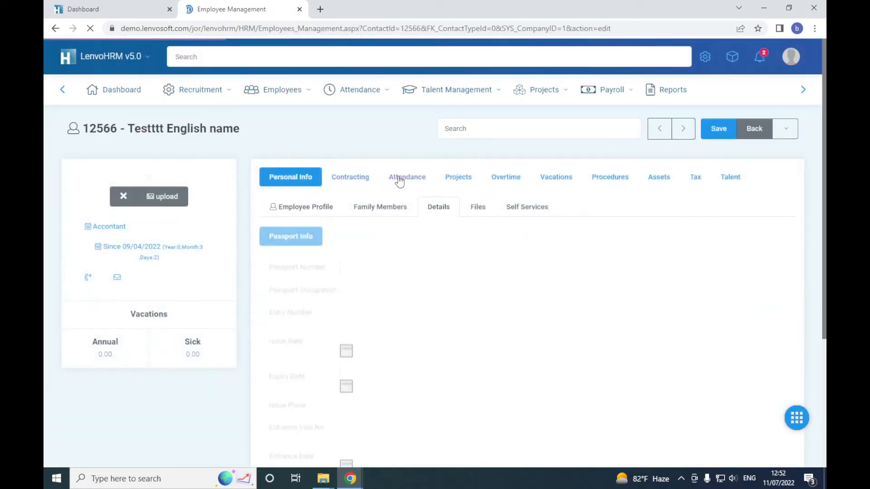
click(406, 180)
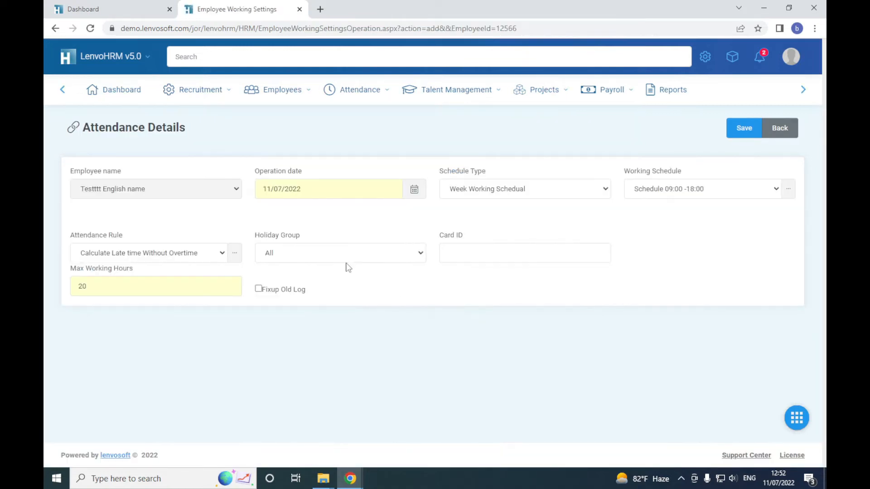
Set the operation date to 01/07/2022 and the schedule type to Auto Assign
double_click(268, 188)
text(01)
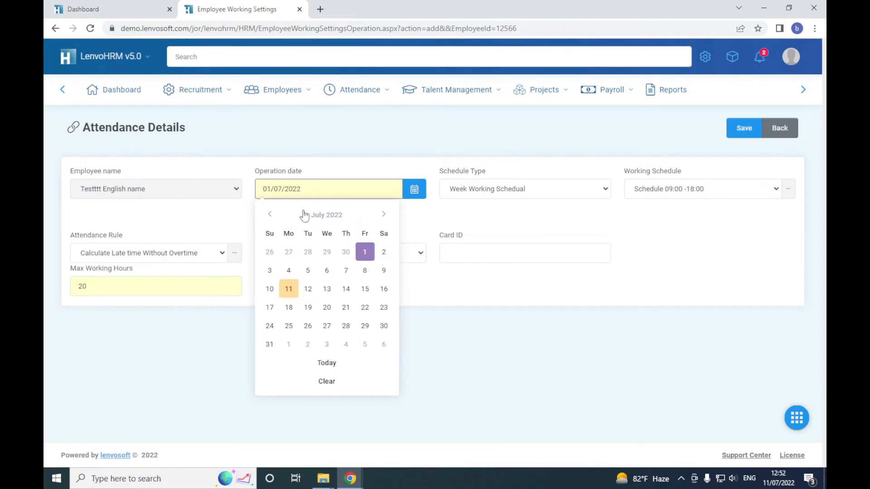
click(519, 210)
click(570, 190)
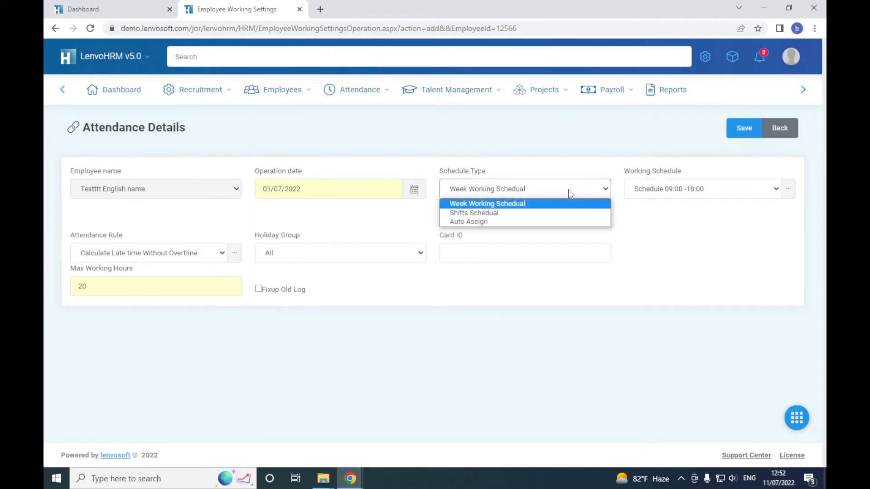
click(554, 222)
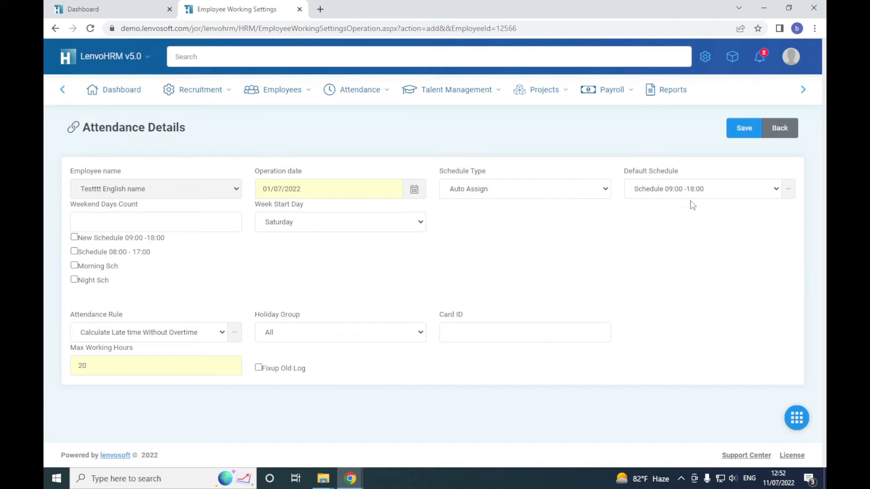
Choose Morning Sch as the default schedule and set the weekend days count to 2
click(719, 192)
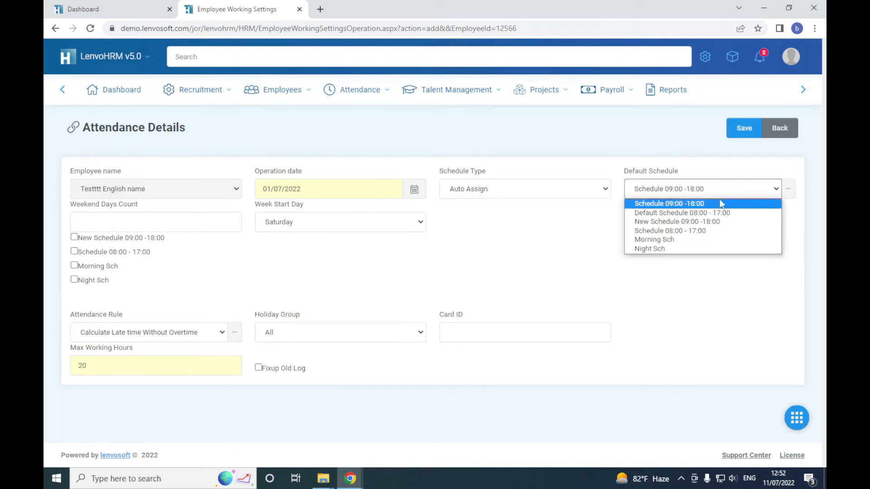
click(693, 241)
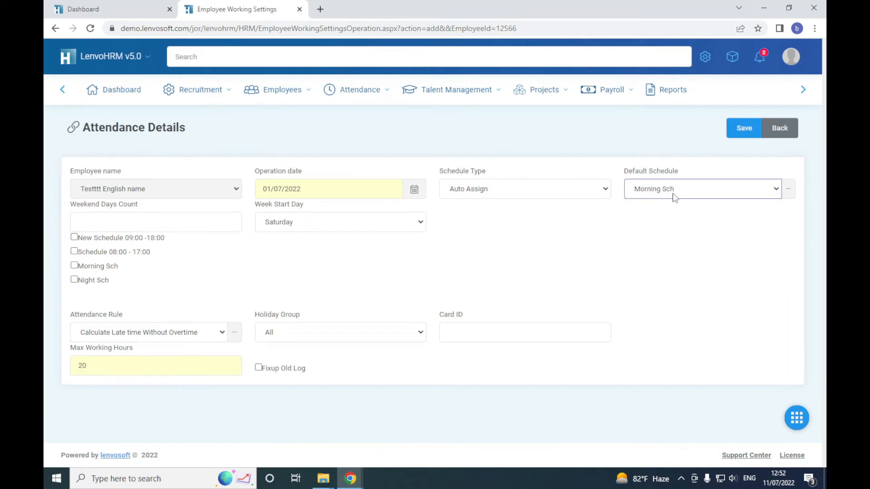
click(150, 225)
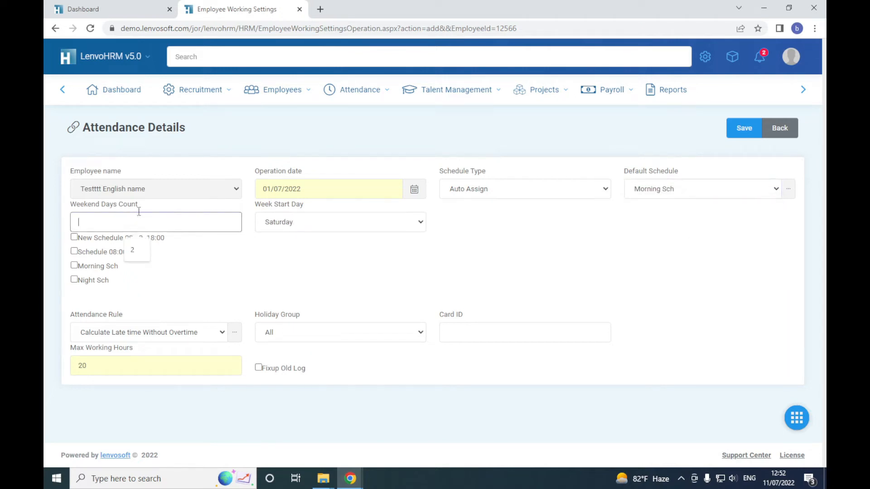
drag(139, 205, 114, 222)
click(113, 222)
text(2)
drag(82, 221, 77, 218)
Set the week start day to Sunday and include Morning Sch and Night Sch for auto assignment
click(322, 230)
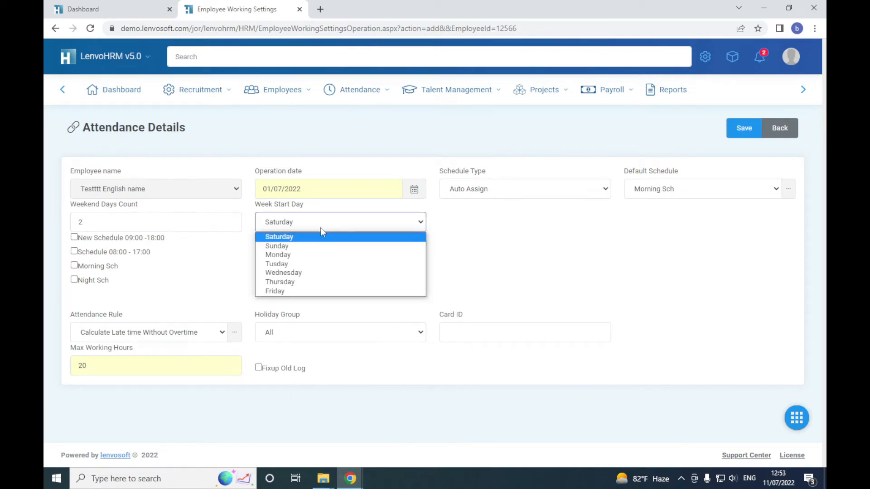
click(318, 247)
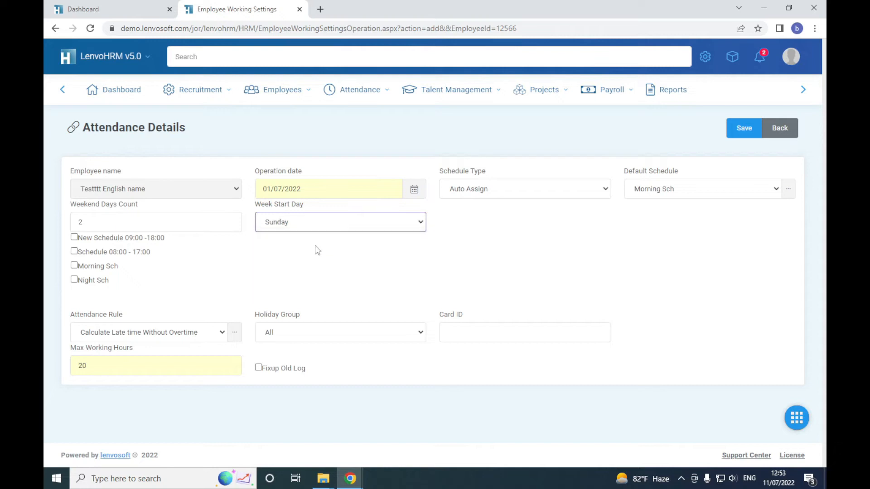
click(74, 265)
click(75, 279)
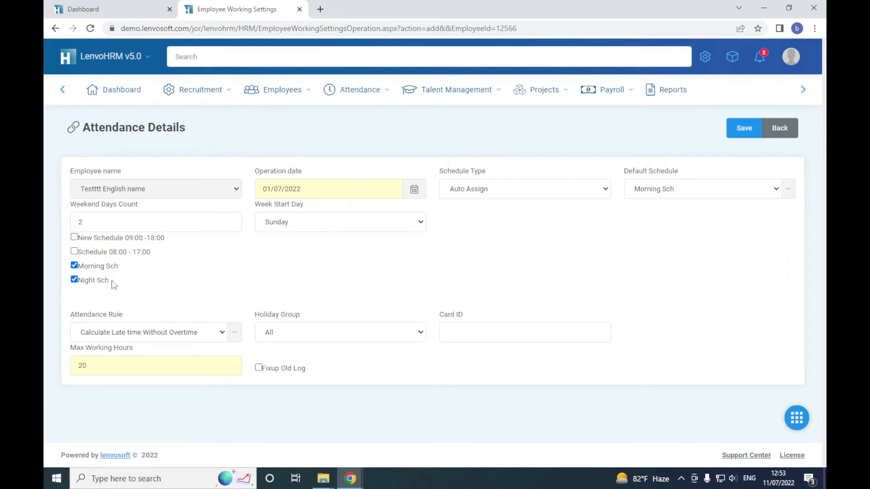
Set the attendance rule to Calculate Late time and Overtime, and save the attendance details
click(202, 337)
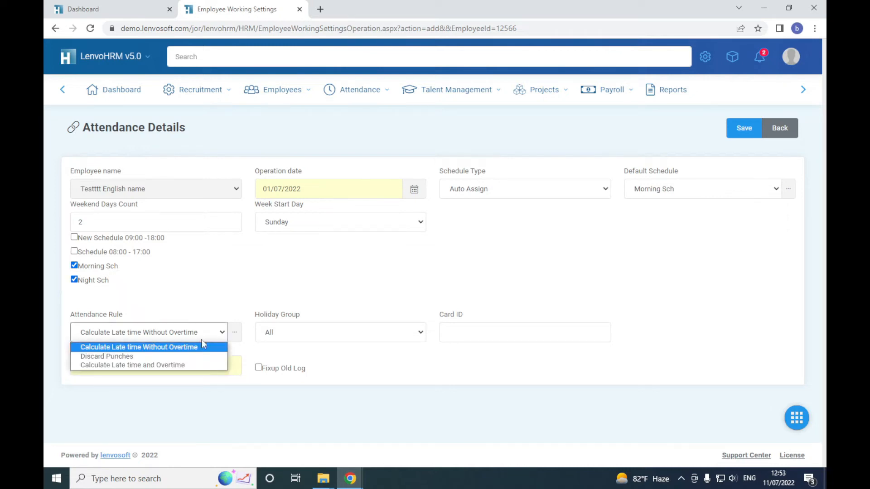
click(180, 365)
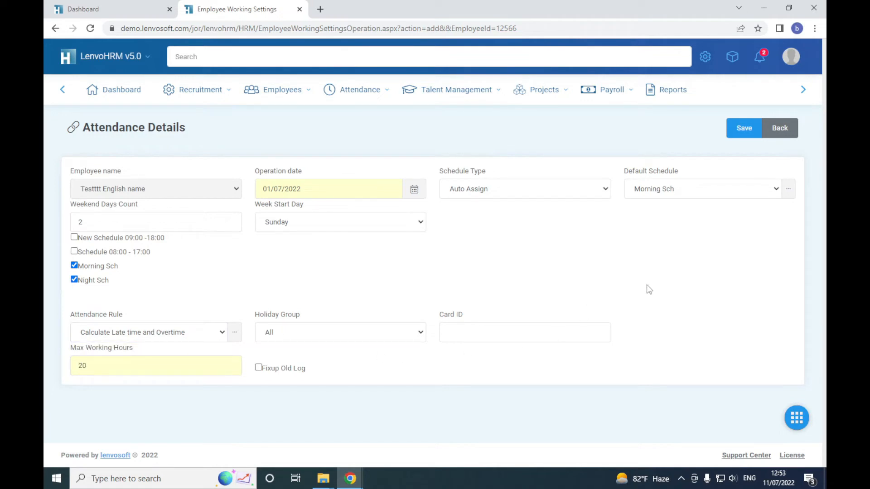
click(736, 132)
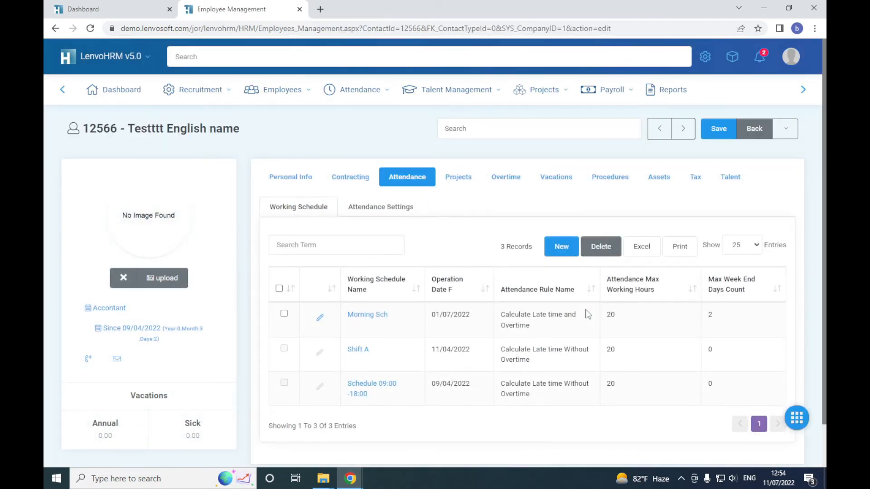
drag(662, 326, 464, 323)
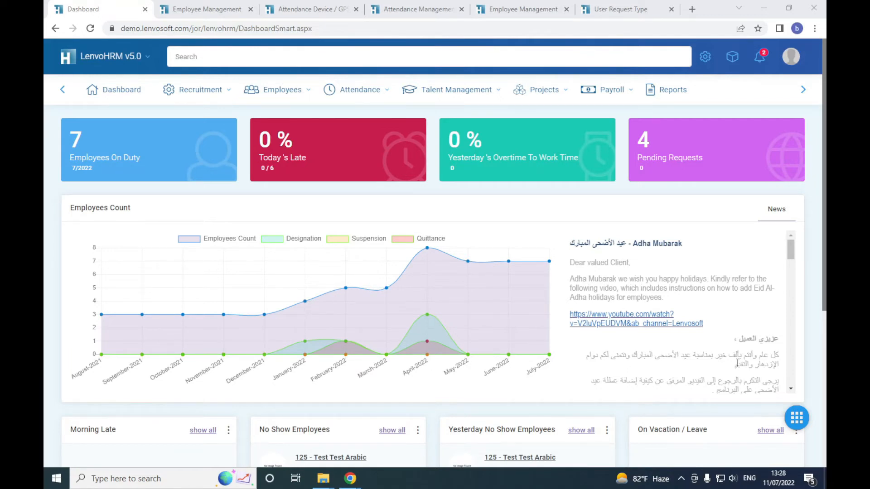
Open the HR Manager's attendance entry dated 01/07/2022 and review its auto-assign schedule settings
click(389, 89)
click(200, 9)
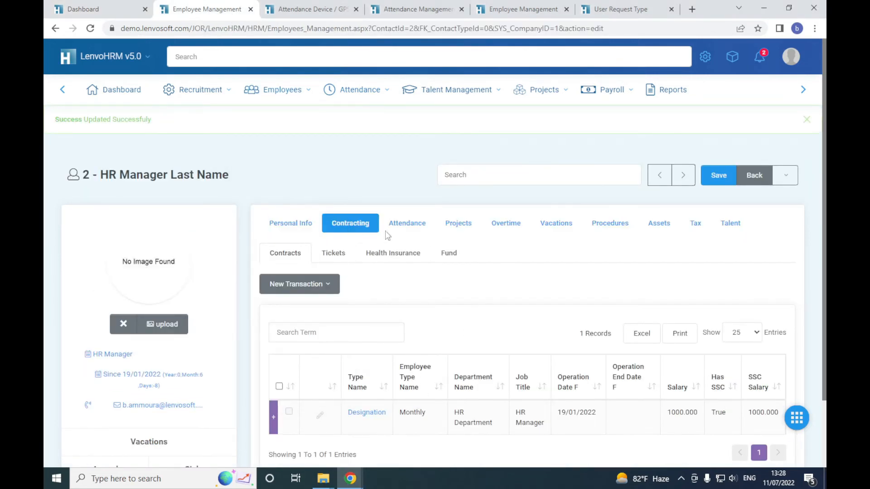
click(407, 229)
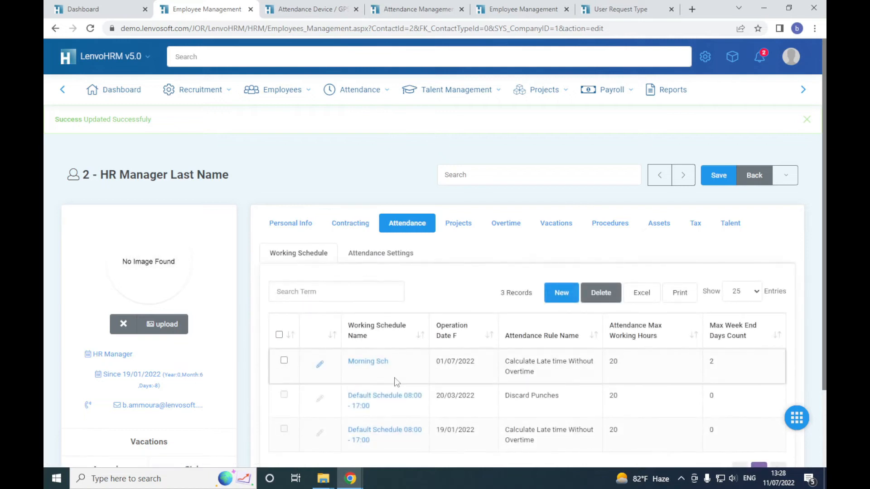
drag(654, 374, 337, 358)
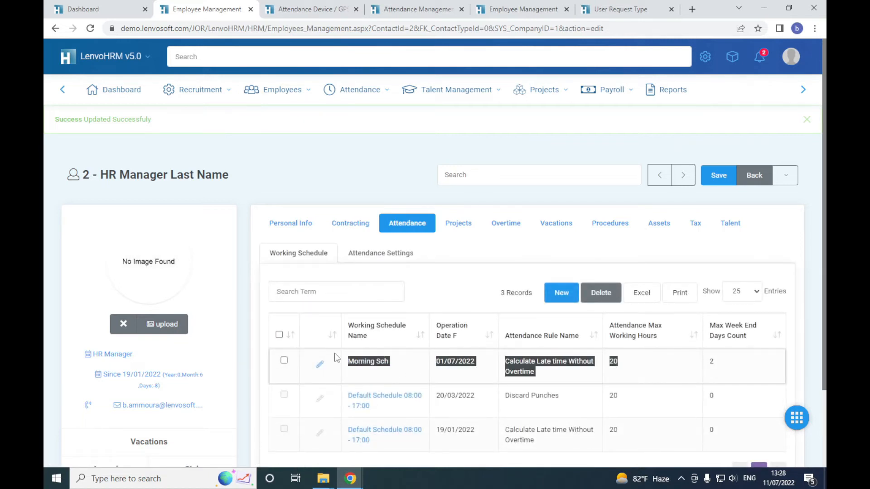
click(320, 364)
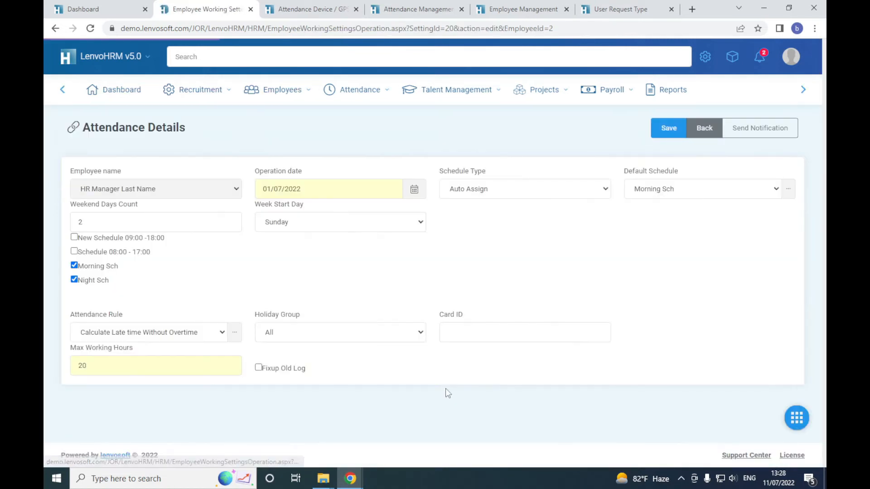
double_click(118, 222)
click(685, 275)
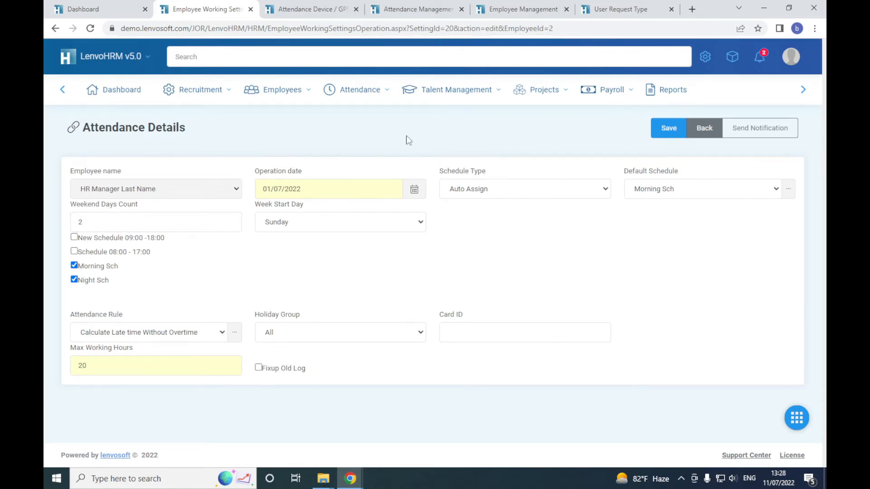
Load the HR Manager's attendance for 01/07/2022 to 30/07/2022 and check the expected attendance on the first day
click(417, 9)
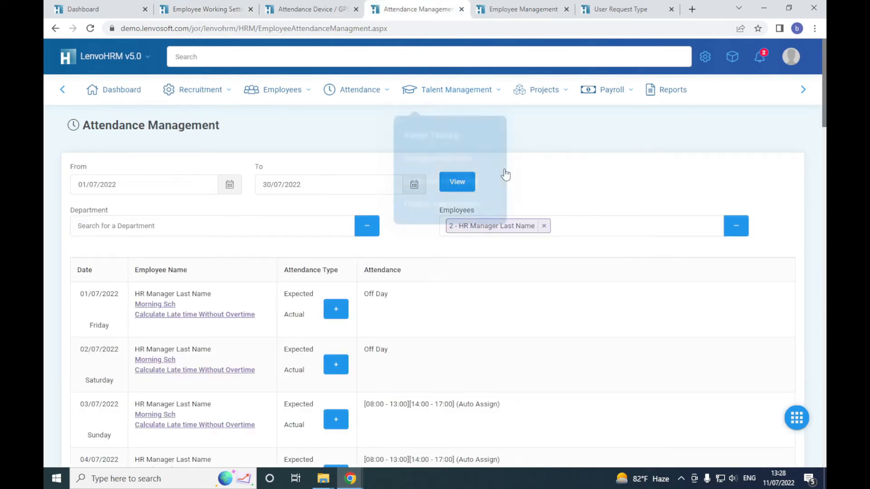
click(473, 188)
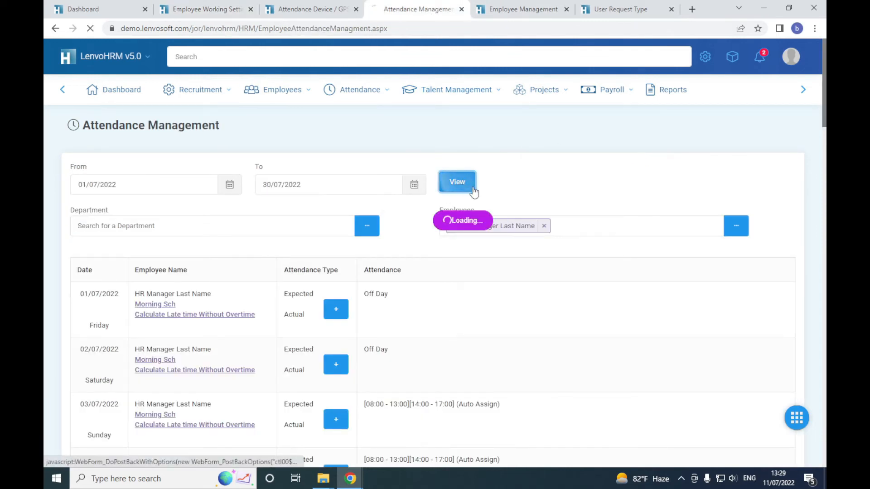
mouse_move(134, 296)
mouse_down()
mouse_move(193, 295)
mouse_move(133, 306)
mouse_up()
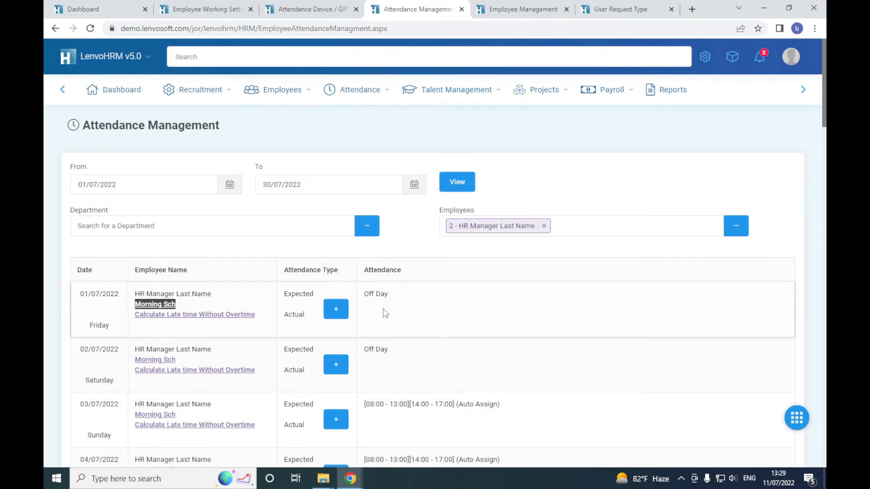
scroll(385, 312, down, 1)
drag(393, 298, 368, 291)
click(393, 247)
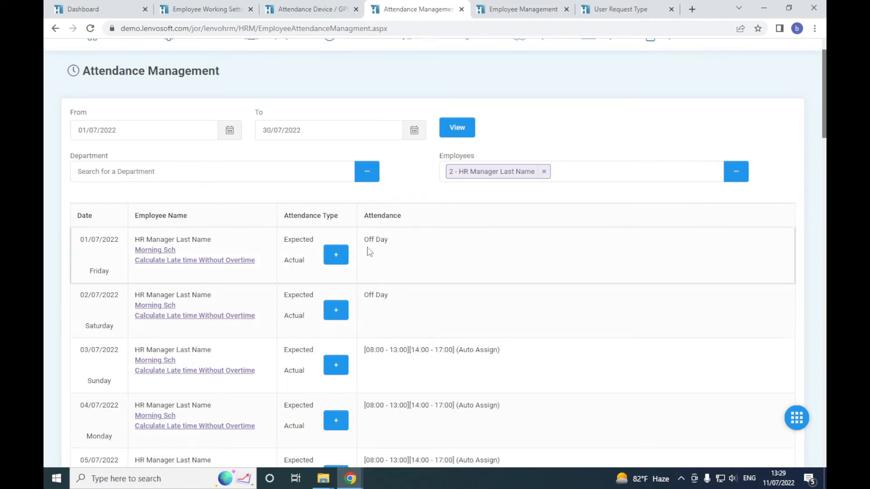
Examine the expected shift hours and assigned schedules for the working days from 03/07/2022 onward
scroll(498, 351, down, 2)
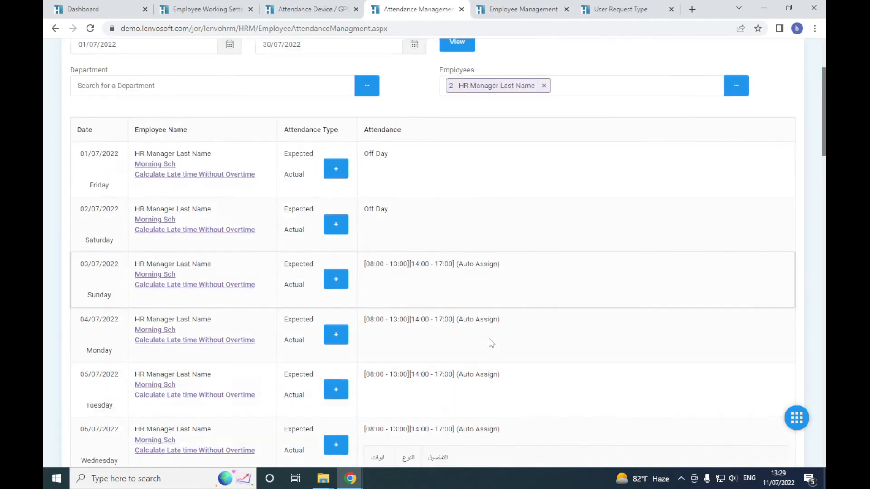
scroll(492, 343, down, 1)
drag(497, 241, 397, 241)
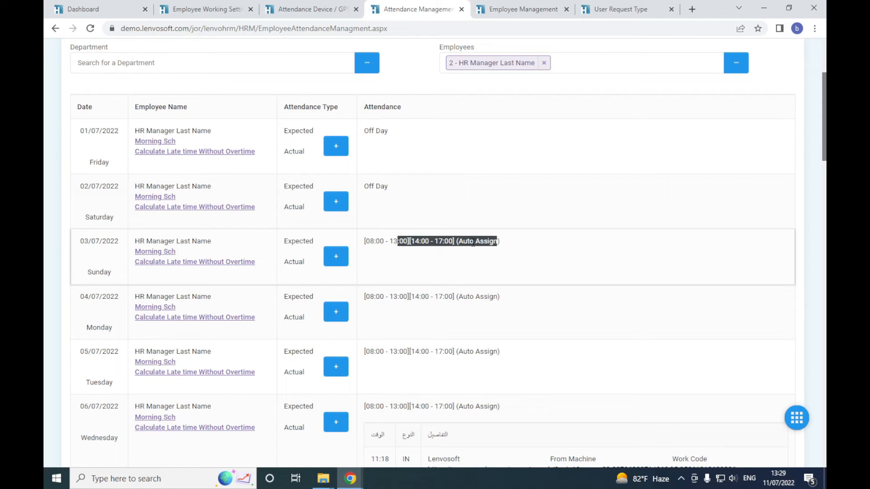
click(484, 273)
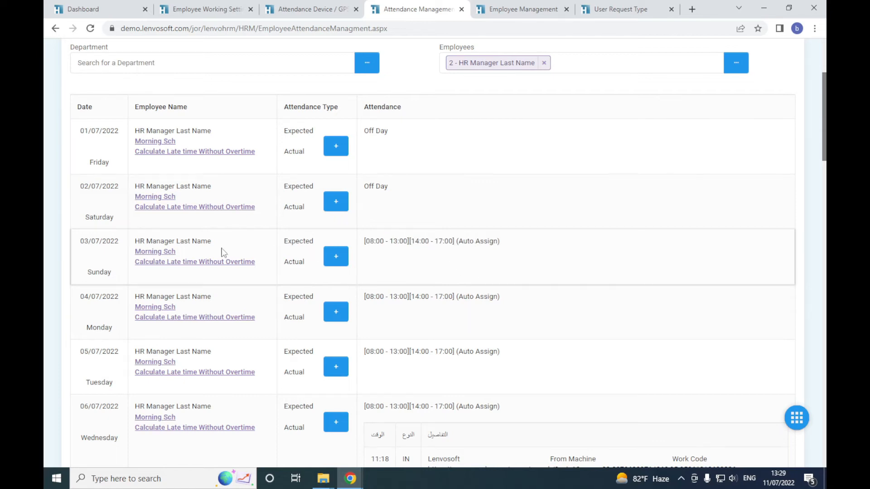
scroll(471, 242, down, 2)
scroll(477, 241, down, 2)
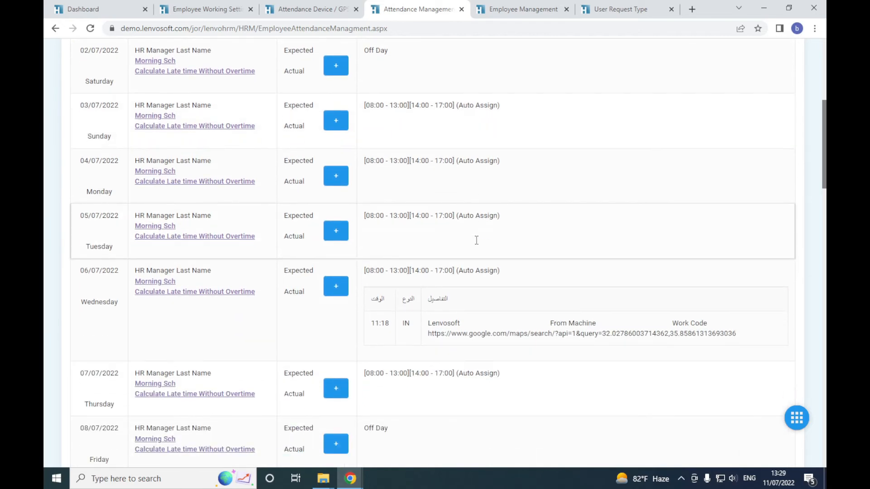
scroll(489, 387, up, 4)
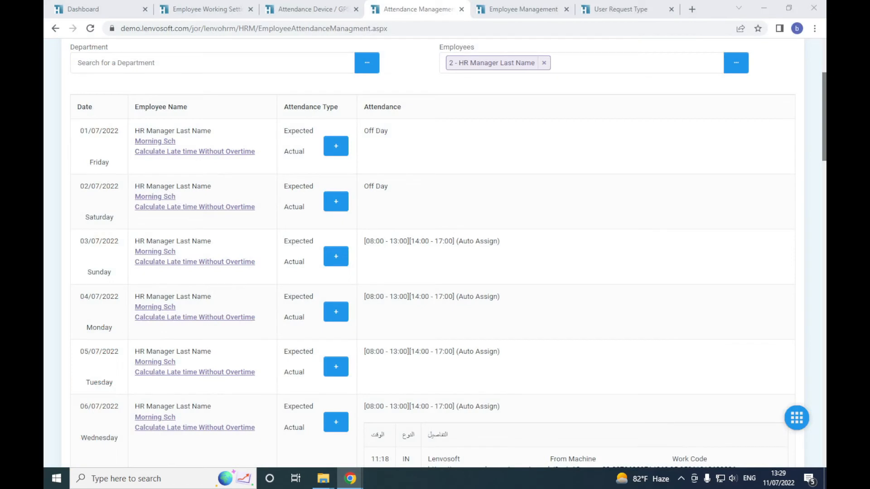
View the HR Manager's My ESS attendance punch request form, move it away and review the 03/07/2022 attendance row
drag(825, 102, 645, 31)
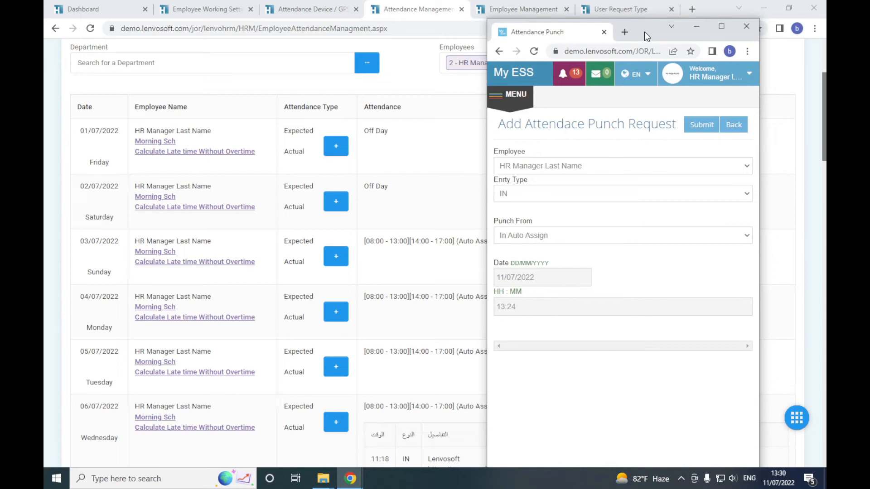
drag(644, 32, 825, 86)
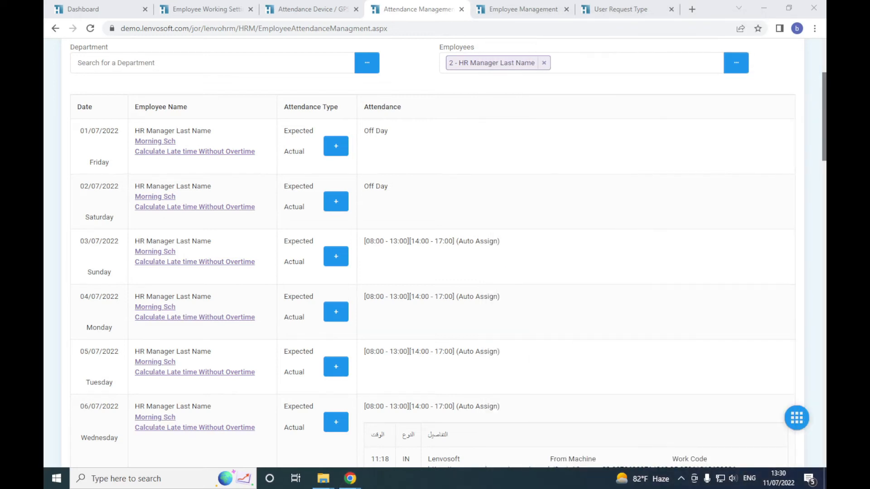
click(466, 274)
drag(449, 252, 177, 241)
click(556, 241)
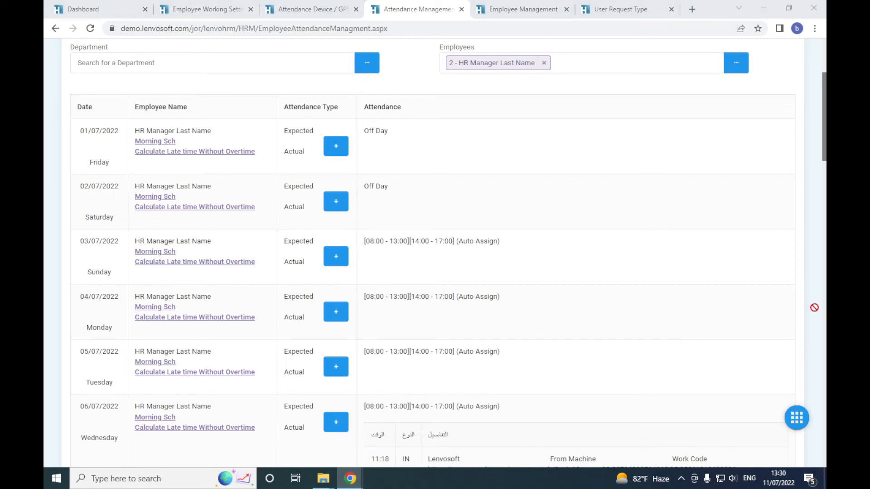
click(452, 273)
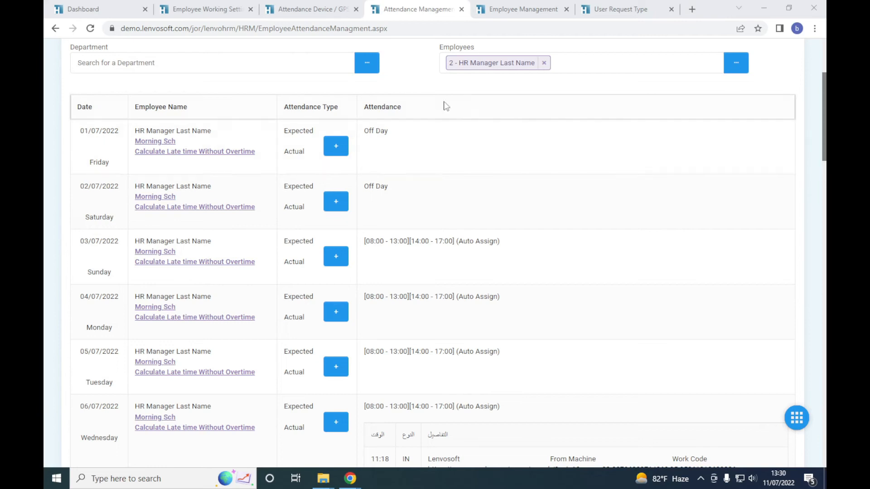
Reload the July attendance records and check the IN punch on Sunday 03/07/2022
scroll(476, 142, up, 3)
click(457, 183)
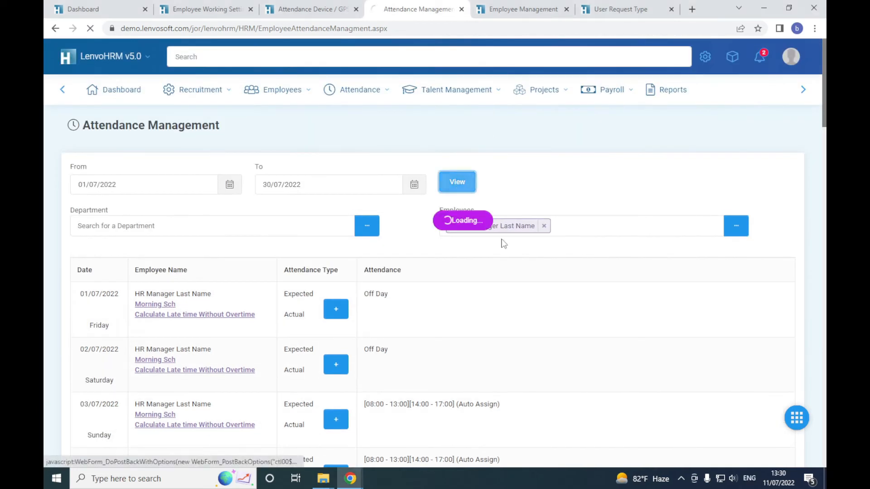
scroll(536, 351, down, 2)
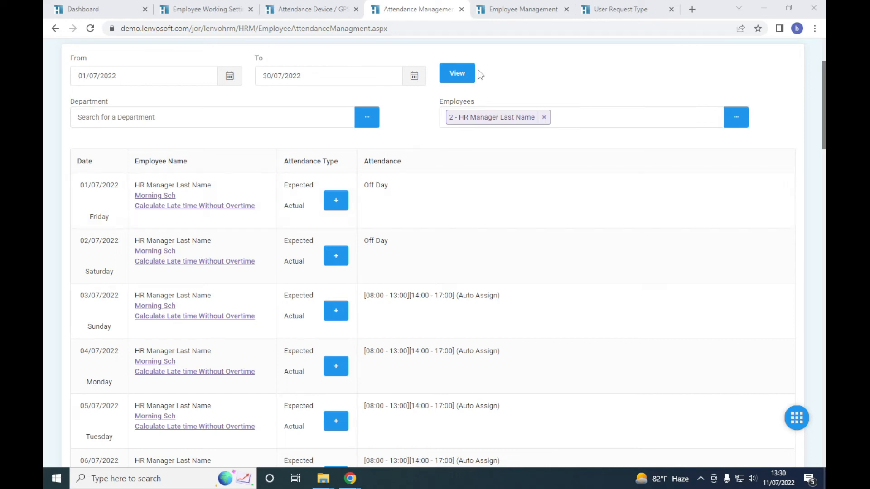
click(447, 83)
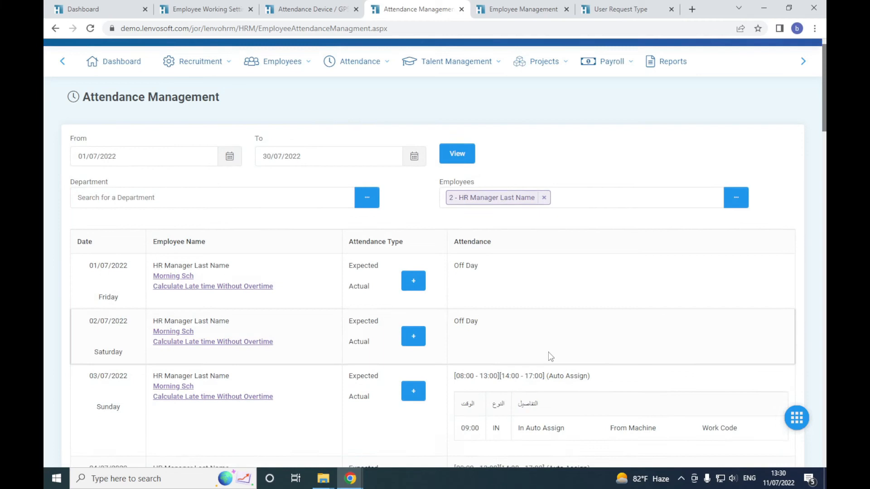
drag(461, 348, 743, 354)
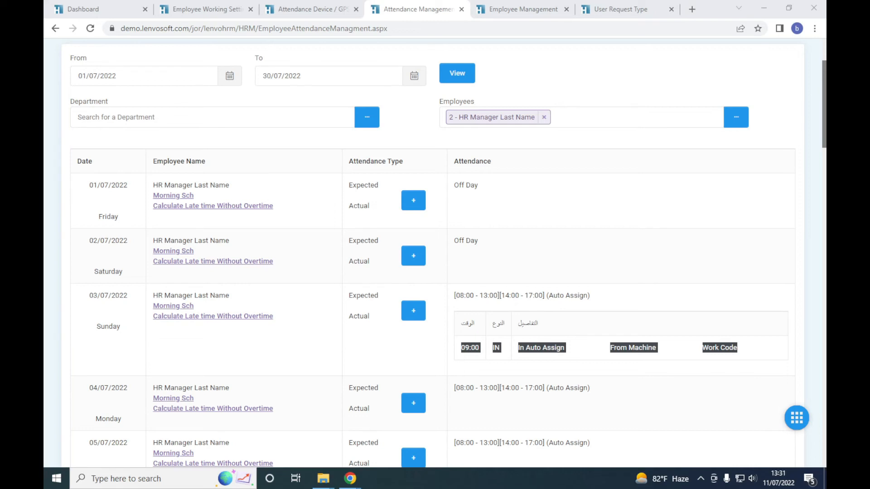
Reload the attendance records, check the OUT punch on 03/07/2022 and review the 04/07/2022 row
click(505, 257)
scroll(507, 258, up, 1)
scroll(506, 258, up, 2)
click(458, 182)
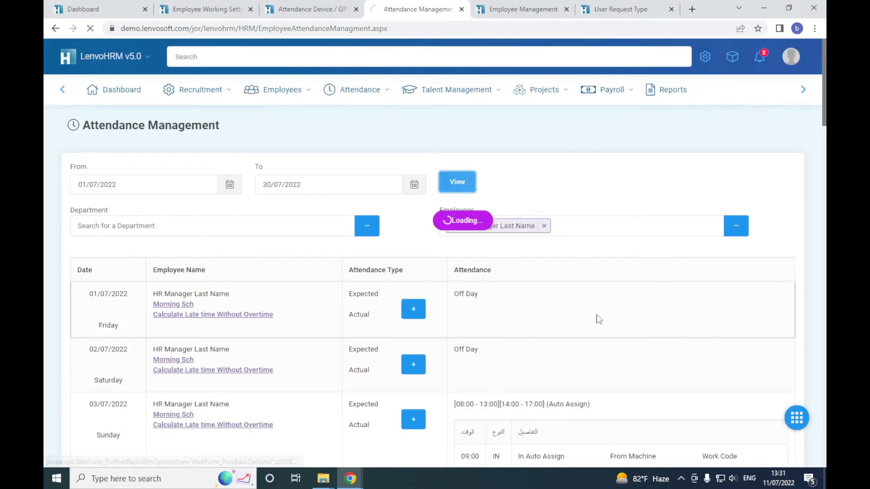
scroll(592, 336, down, 2)
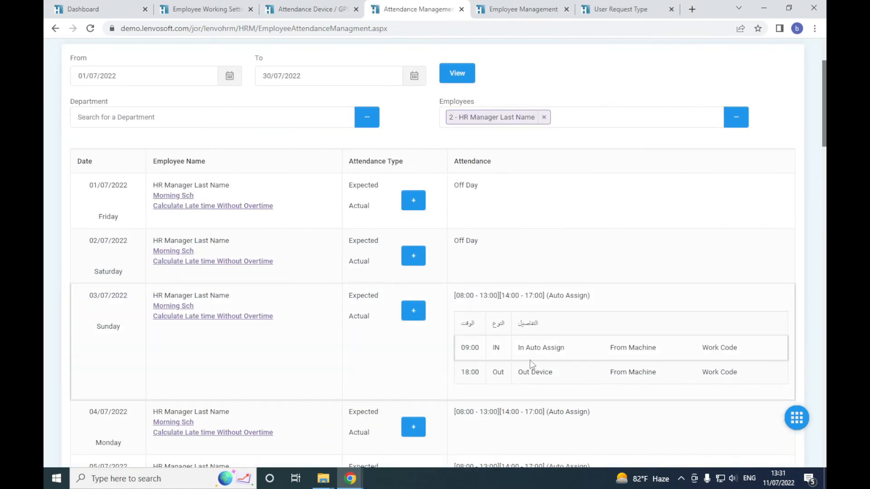
scroll(567, 384, down, 1)
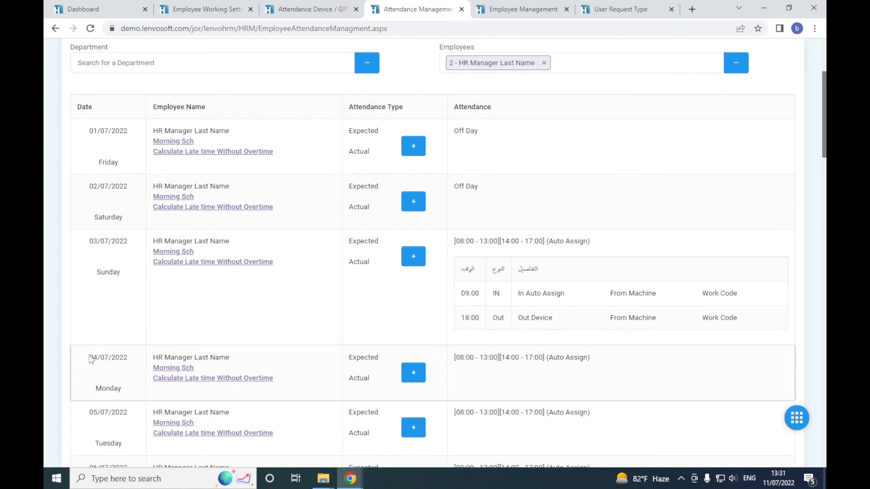
drag(89, 358, 145, 366)
click(552, 382)
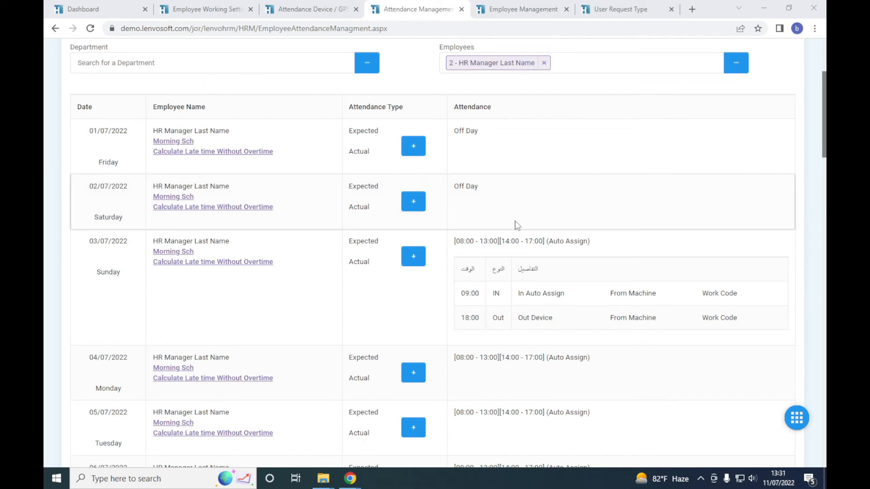
Reload the attendance records and inspect the IN punch and expected hours on Monday 04/07/2022
scroll(518, 140, up, 3)
click(458, 127)
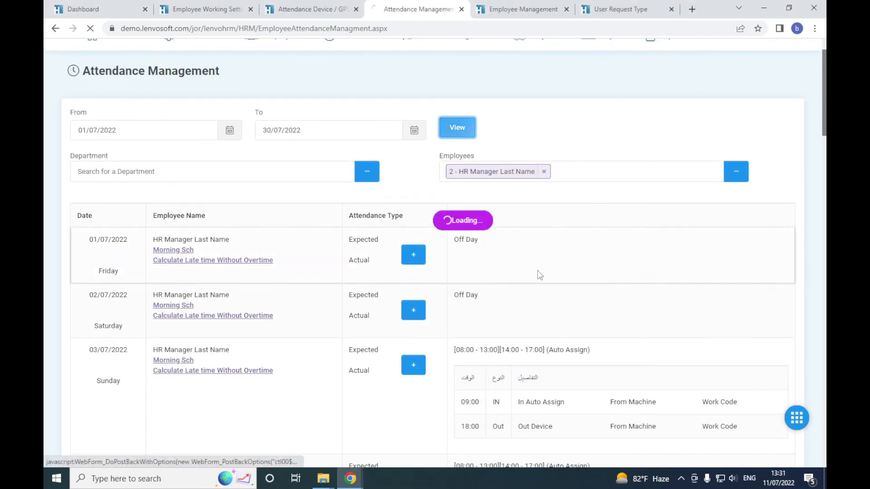
scroll(562, 304, down, 4)
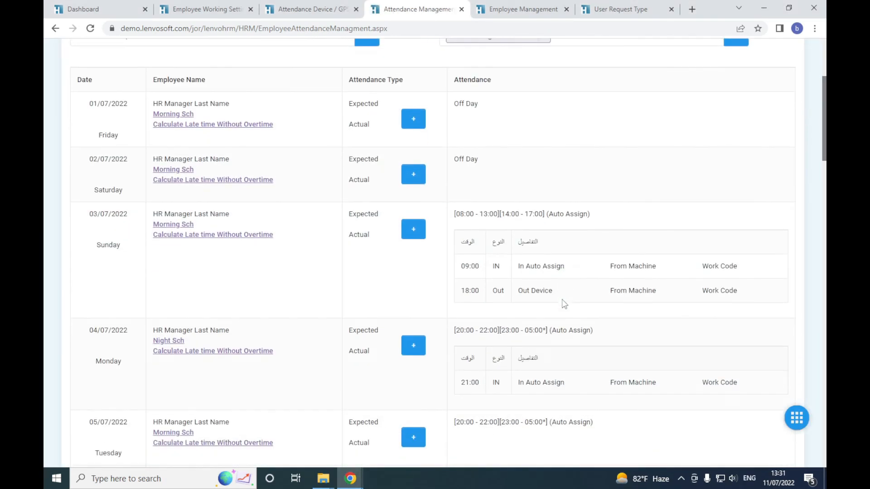
scroll(564, 304, down, 1)
drag(465, 303, 534, 307)
click(533, 308)
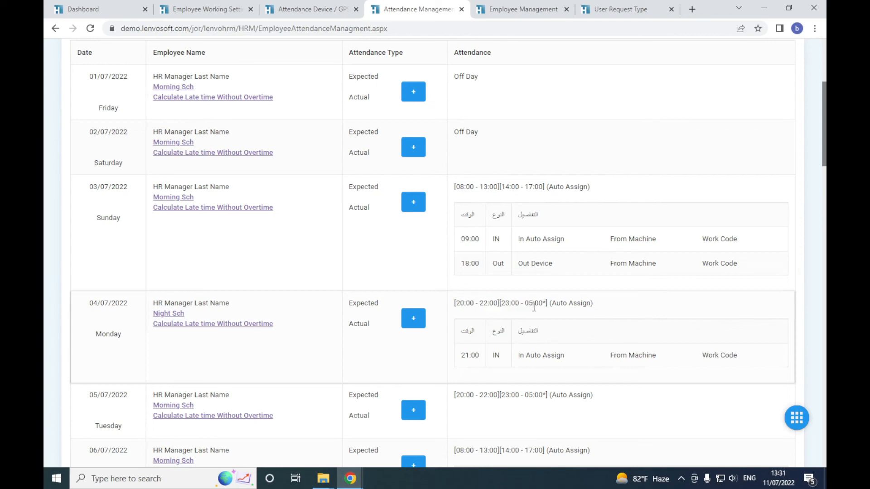
Check the schedule name and both shift periods assigned on 04/07/2022, and compare them with the following days
drag(184, 314, 161, 315)
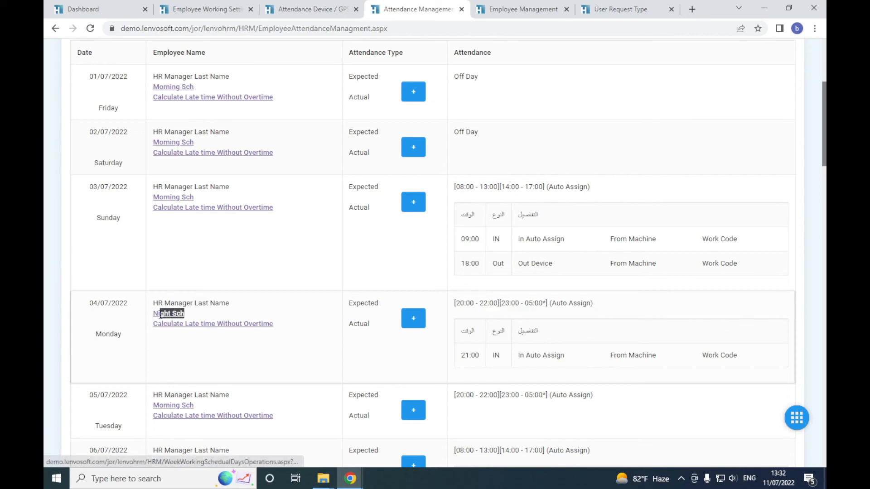
click(589, 316)
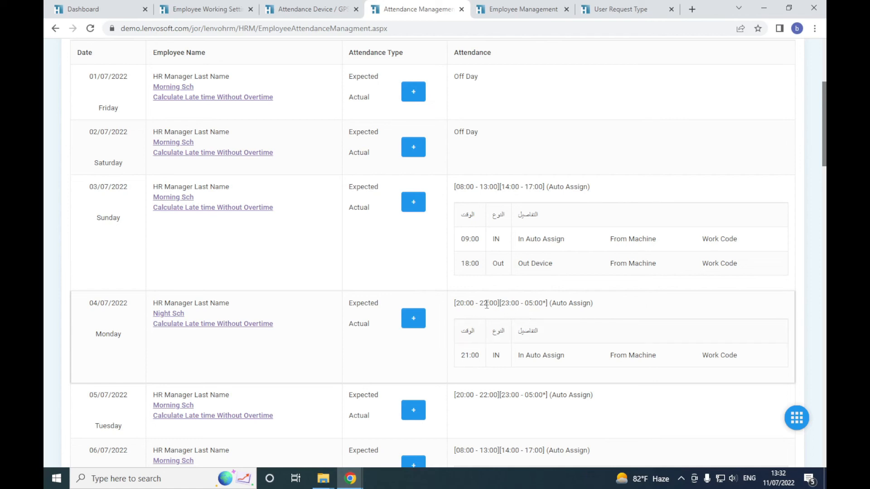
drag(456, 304, 511, 304)
click(545, 307)
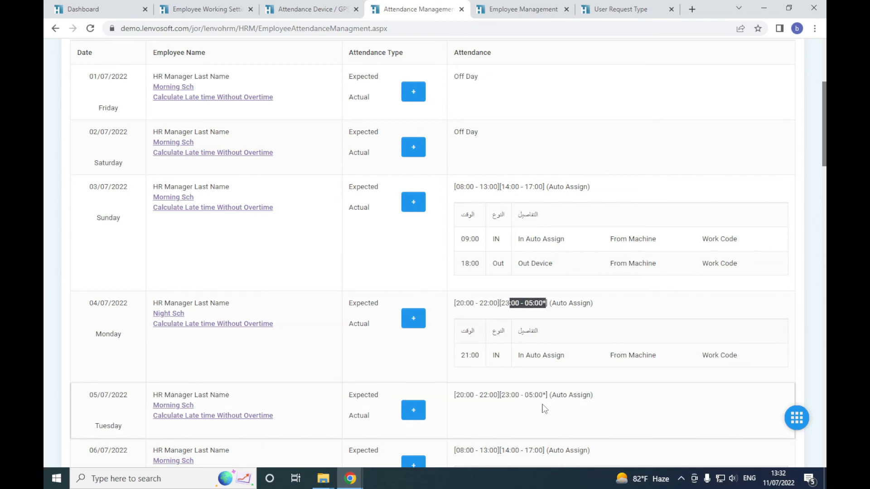
scroll(550, 357, down, 1)
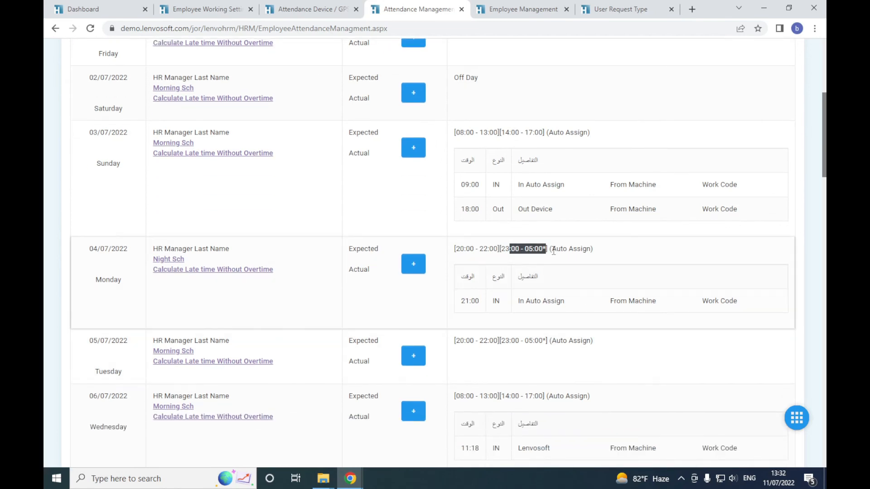
Reload the July attendance records and check the OUT punch on Monday 04/07/2022
scroll(557, 284, up, 3)
scroll(617, 407, down, 1)
scroll(606, 381, up, 1)
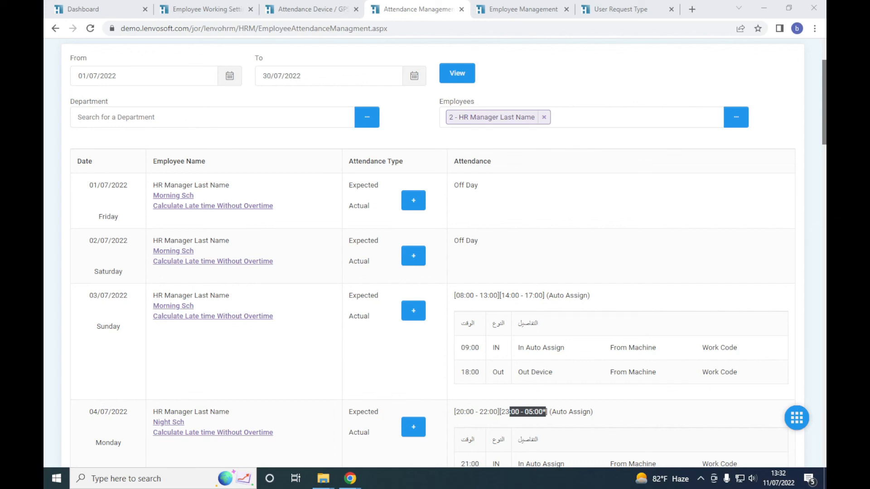
scroll(506, 358, down, 2)
scroll(505, 355, up, 2)
click(469, 80)
scroll(575, 270, down, 3)
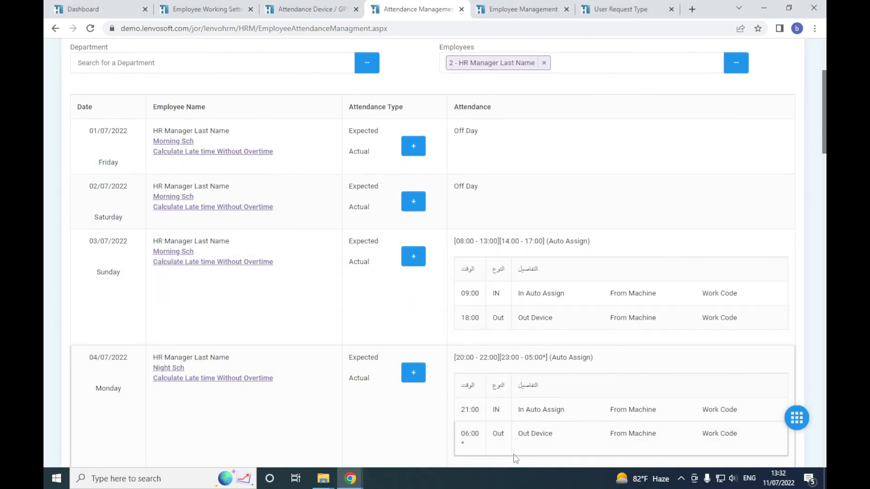
Examine the OUT punch details on 04/07/2022 and compare them with the row's date and night schedule
drag(469, 444, 460, 442)
click(529, 441)
drag(768, 438, 460, 442)
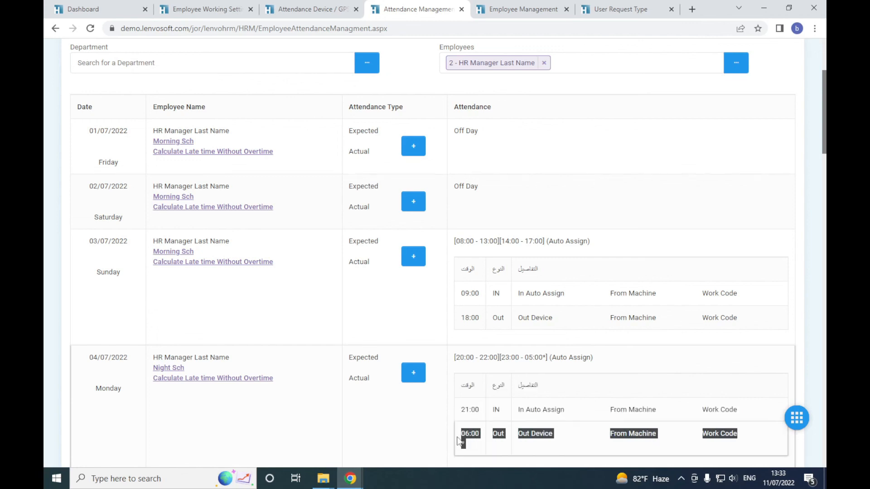
scroll(426, 419, down, 1)
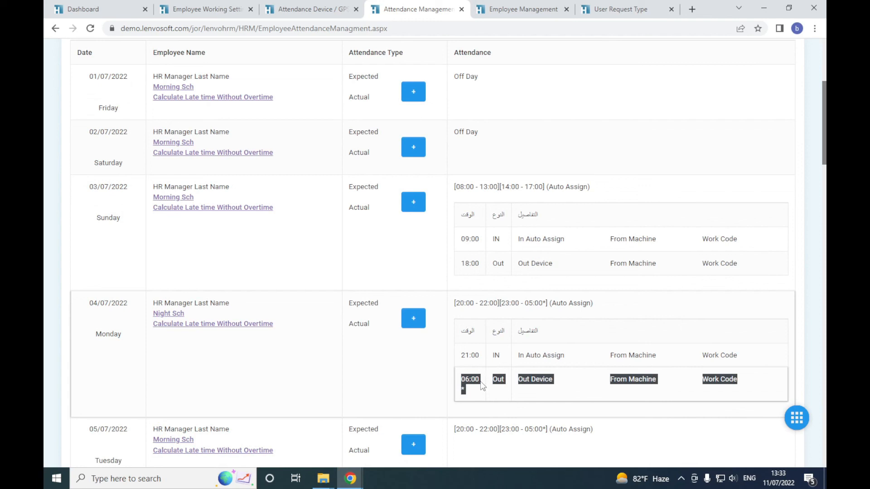
click(509, 388)
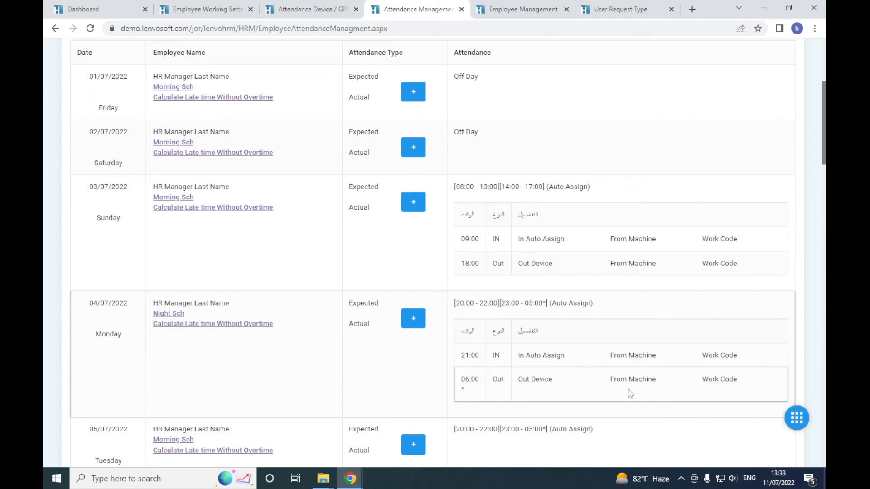
drag(738, 381, 86, 301)
click(423, 383)
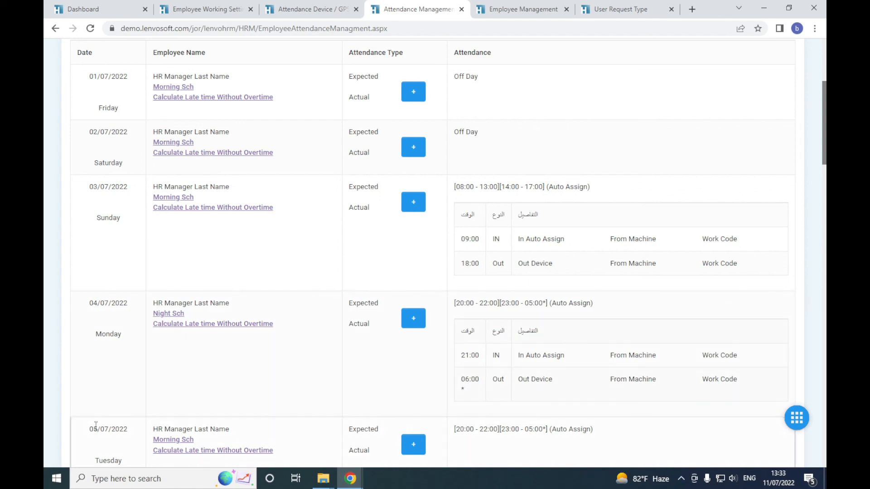
Note the Tuesday 05/07/2022 date, reload the attendance records, and check that day's expected hours and IN punch
drag(89, 430, 126, 432)
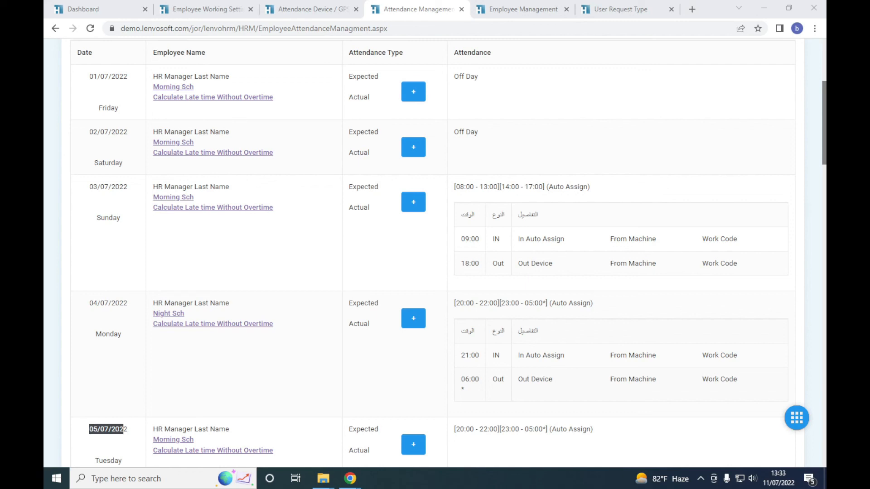
scroll(466, 175, up, 5)
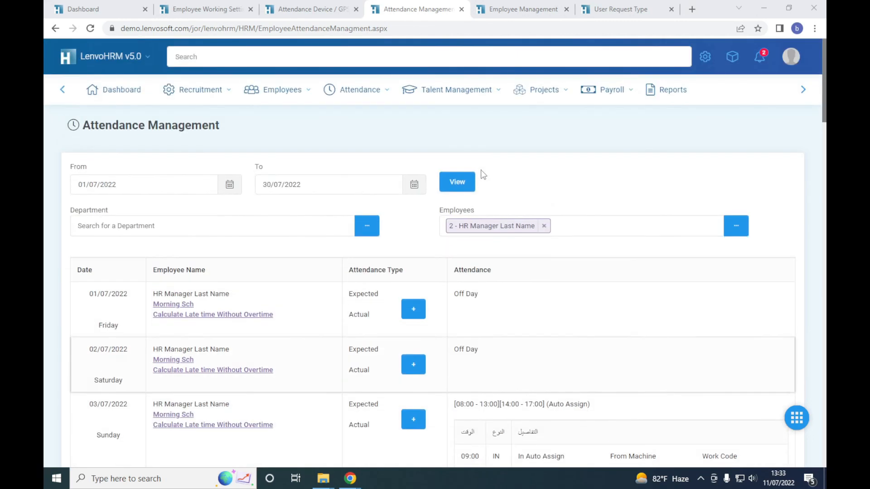
click(458, 183)
scroll(562, 272, down, 6)
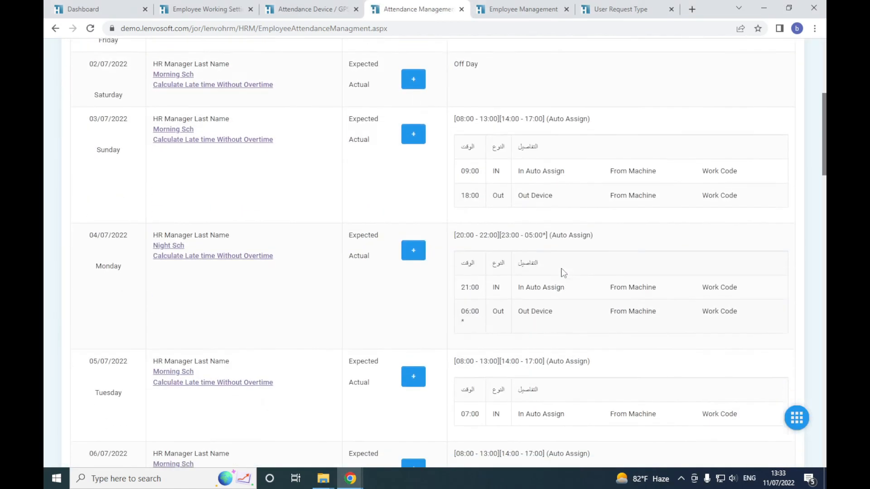
scroll(563, 272, down, 1)
drag(465, 321, 578, 377)
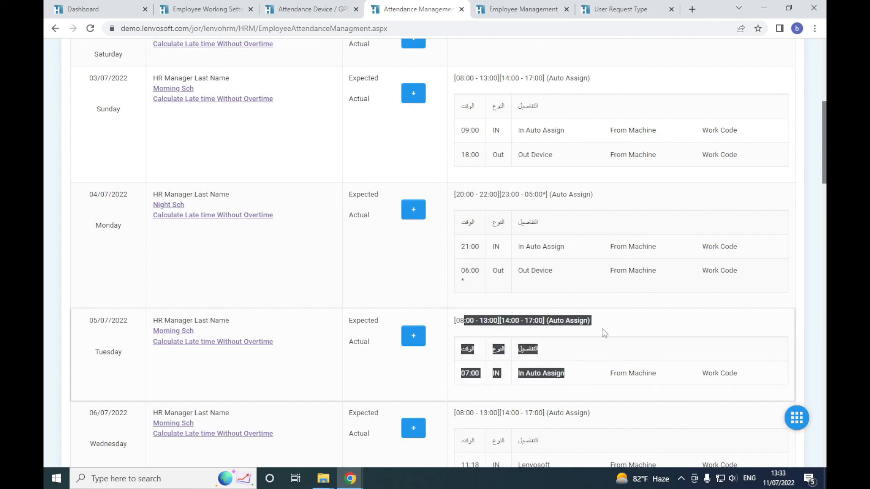
click(605, 333)
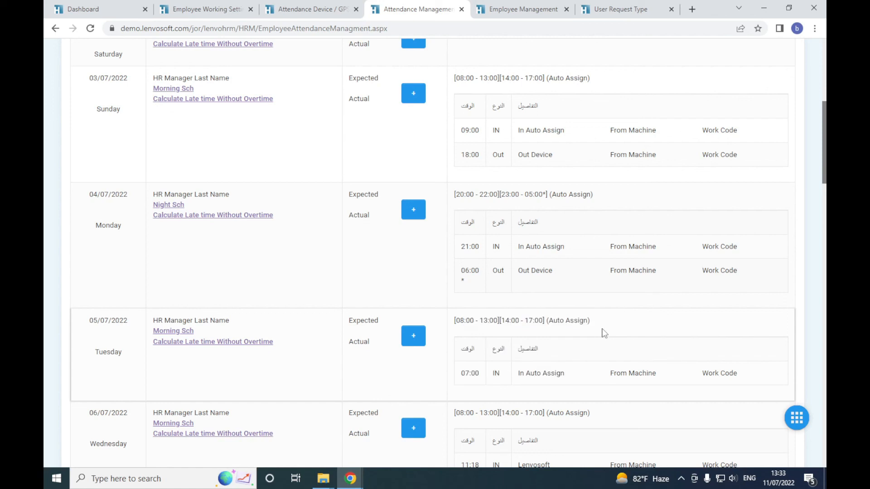